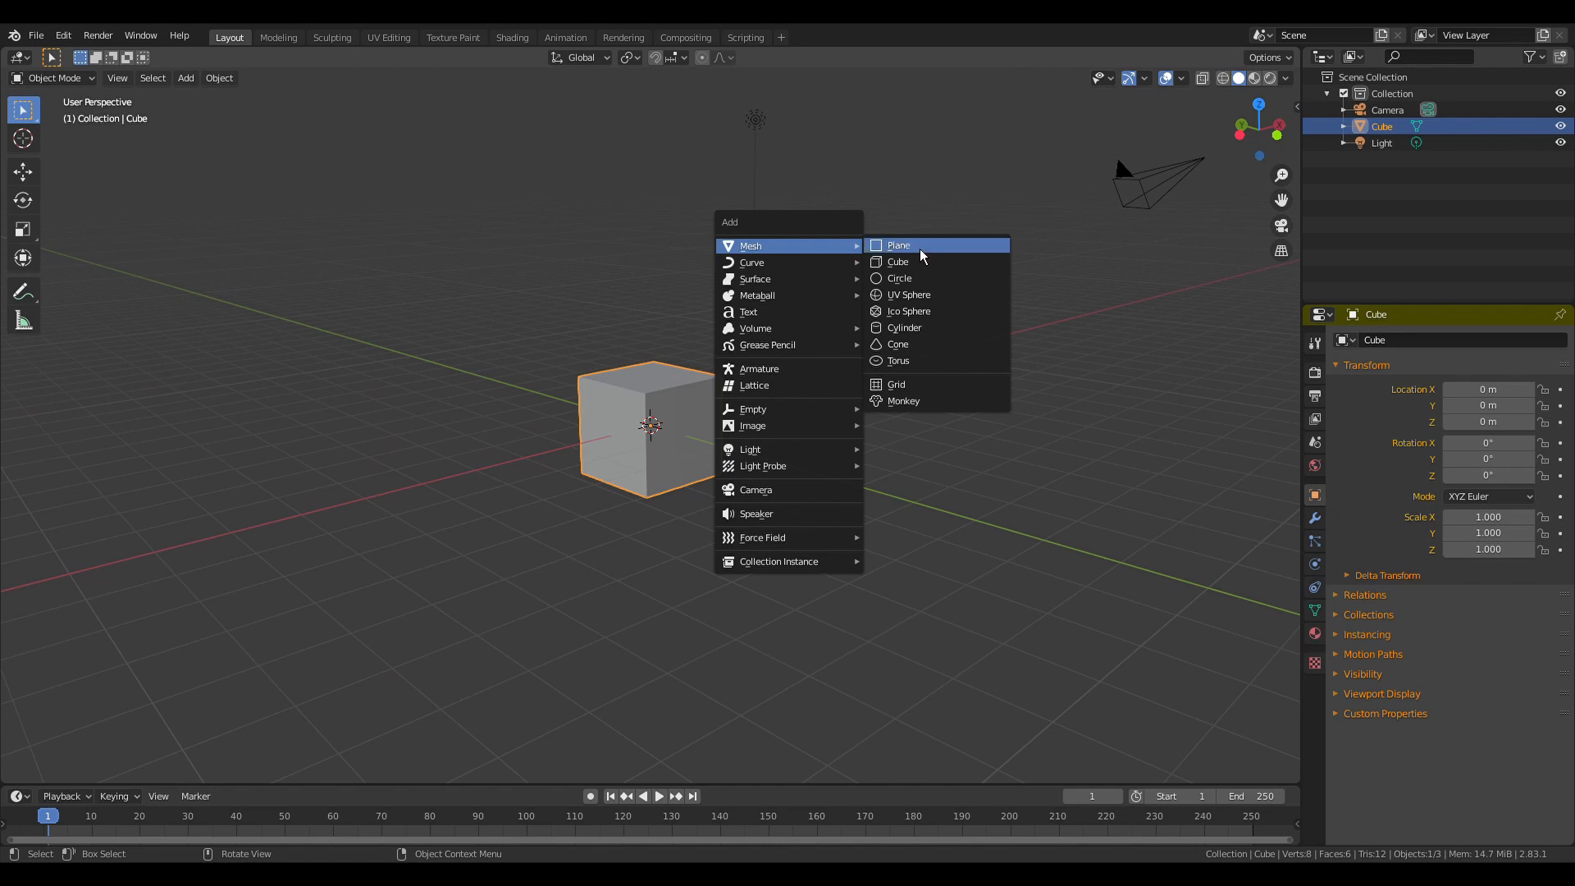
- Add a plane mesh at the origin and scale it up to about 9.4 as a ground surface
{"action": "left_click", "coordinate": [919, 249]}
{"action": "key", "text": "s"}
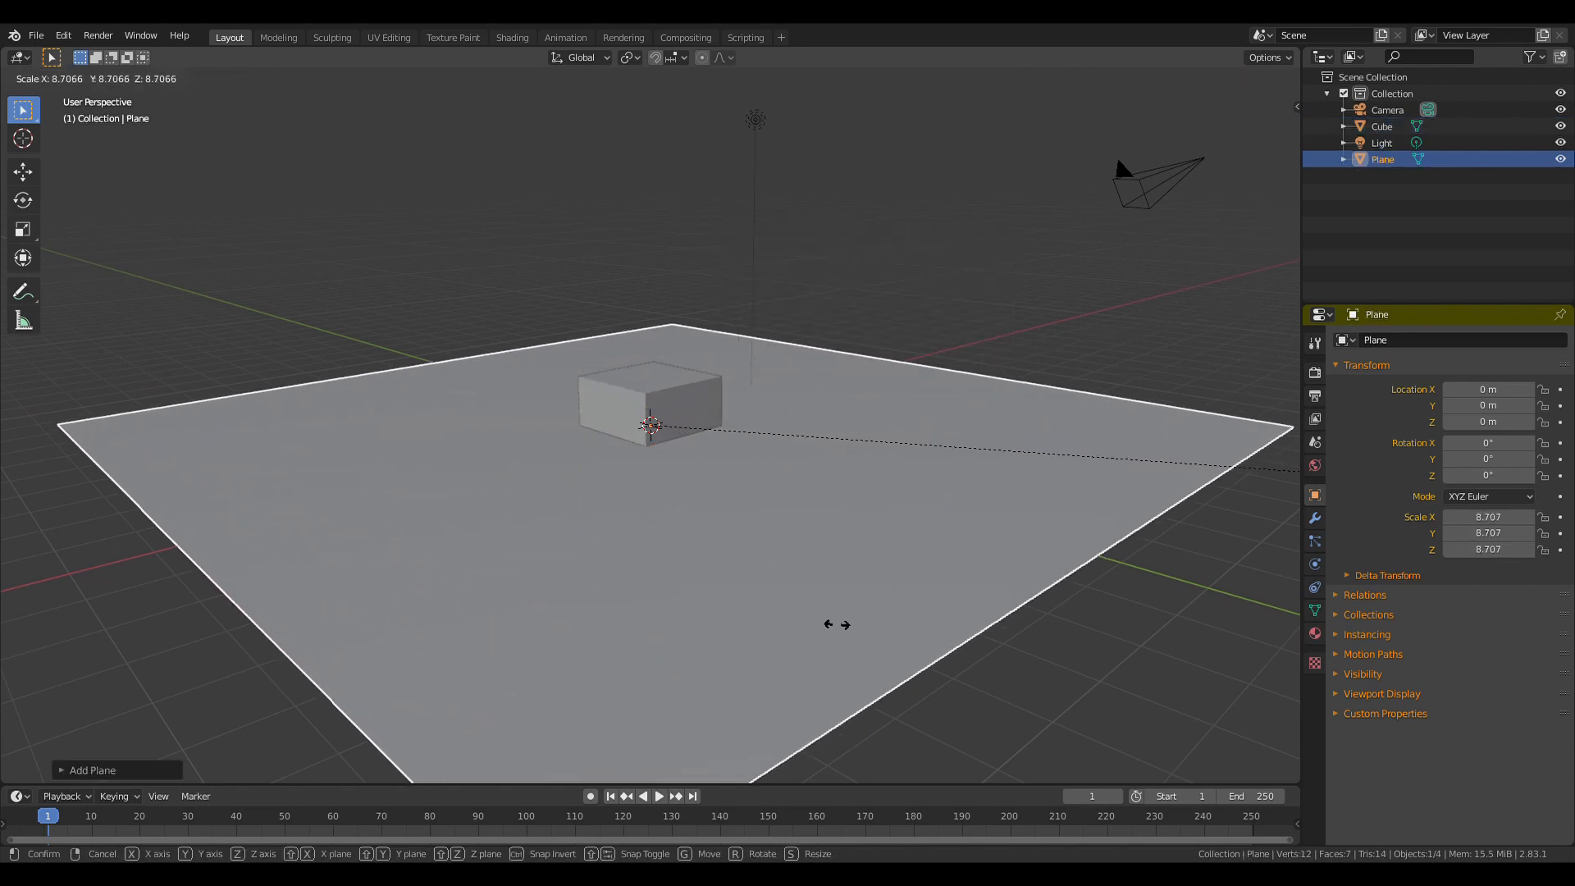
{"action": "left_click", "coordinate": [1055, 669]}
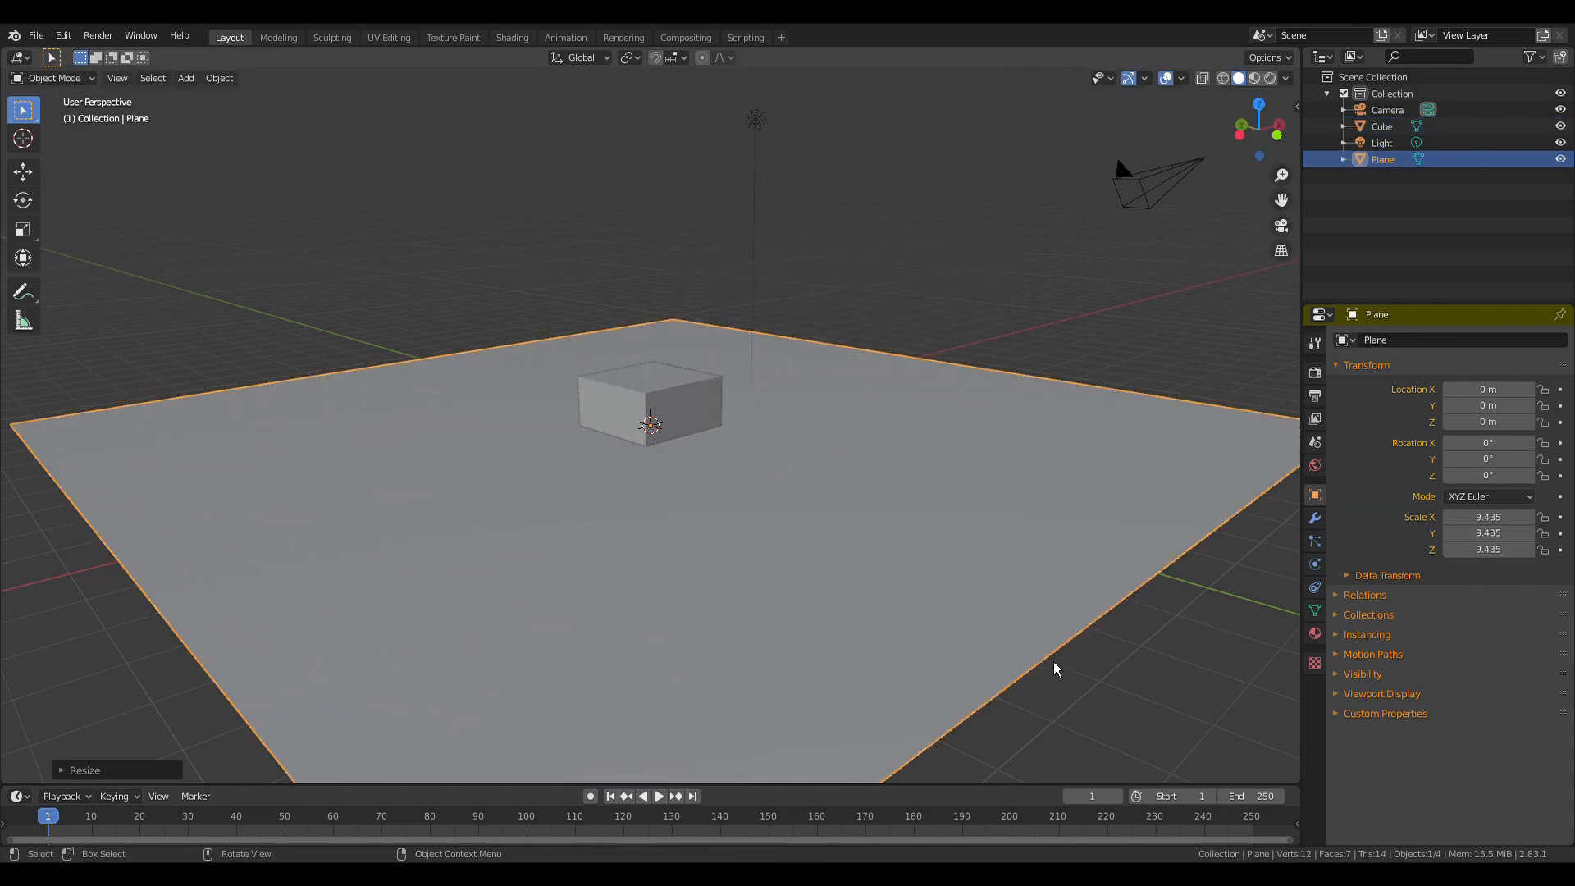
- Raise the cube along the global Z axis to about 5.18 m above the plane
{"action": "left_click", "coordinate": [705, 414]}
{"action": "key", "text": "g"}
{"action": "key", "text": "z"}
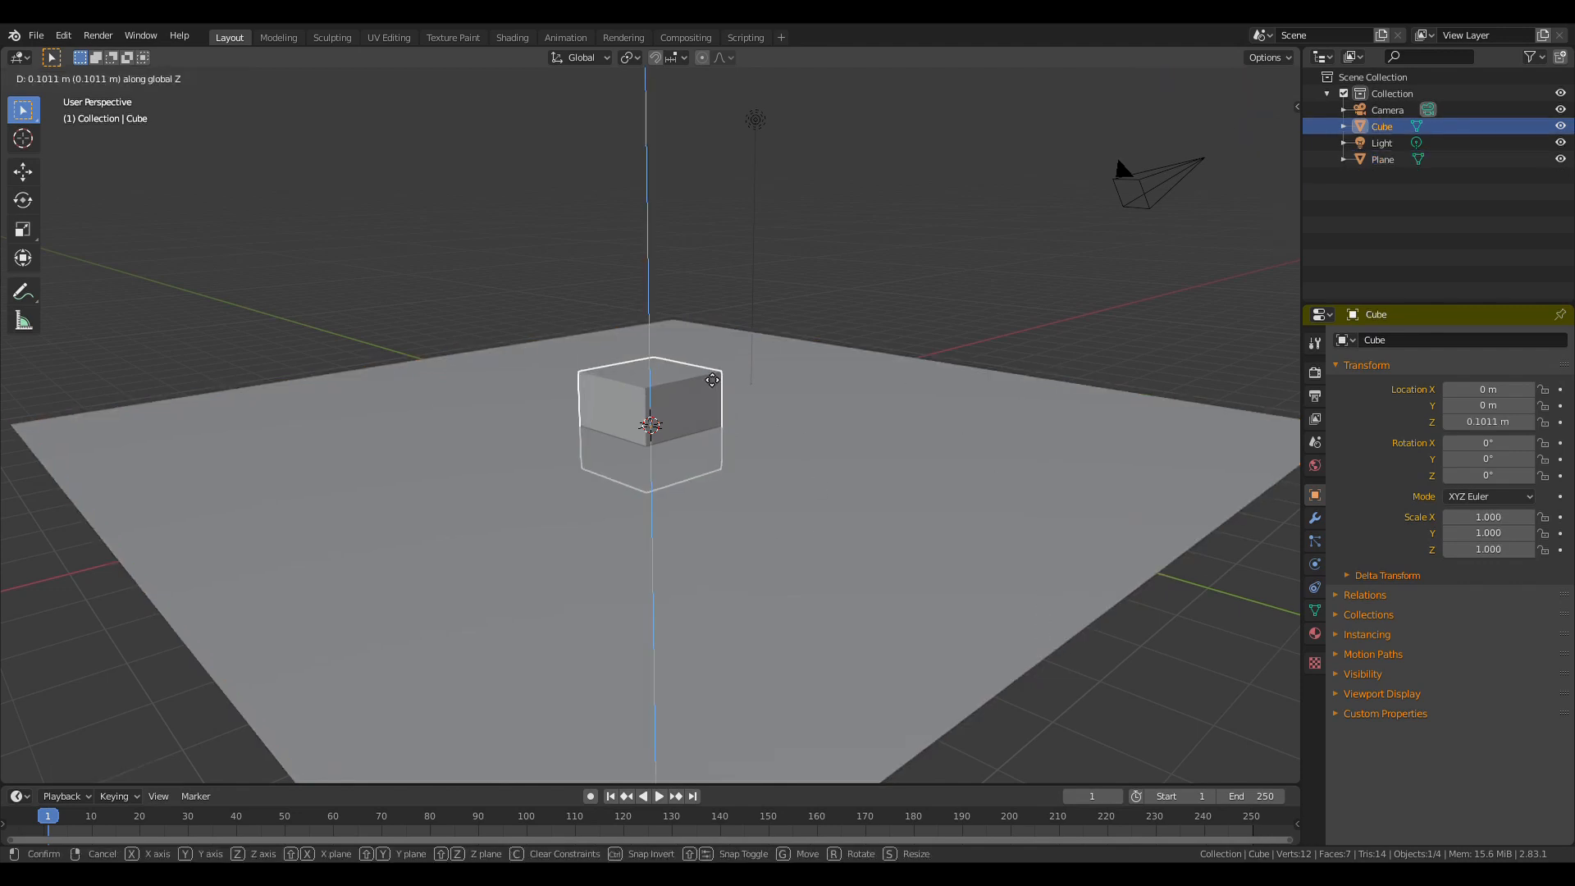
{"action": "left_click", "coordinate": [735, 141]}
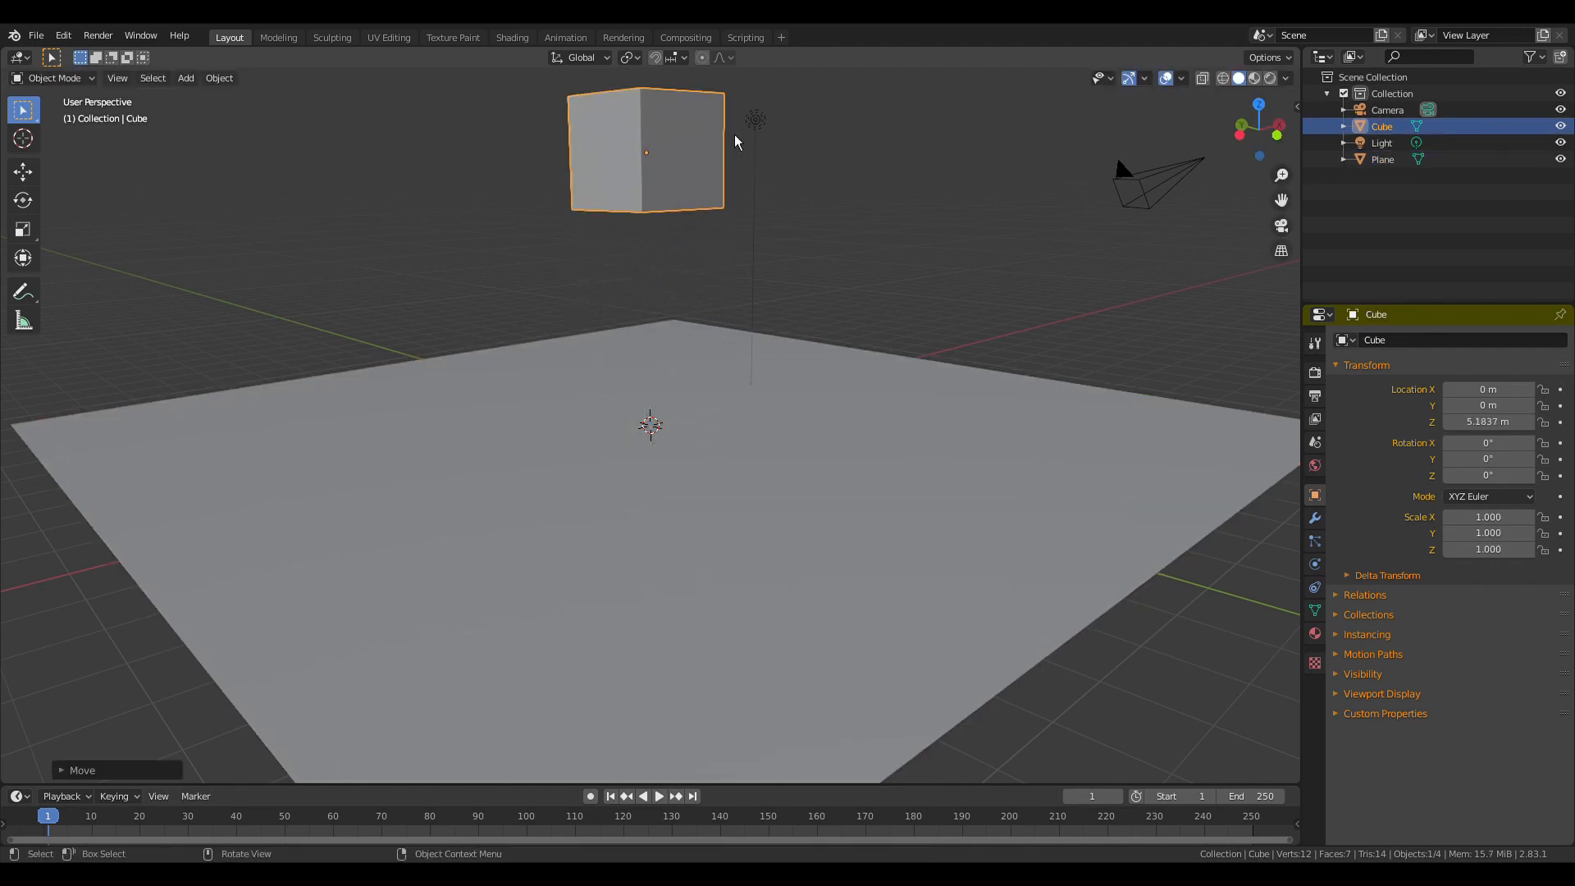
{"action": "right_click", "coordinate": [971, 255]}
{"action": "left_click", "coordinate": [930, 184]}
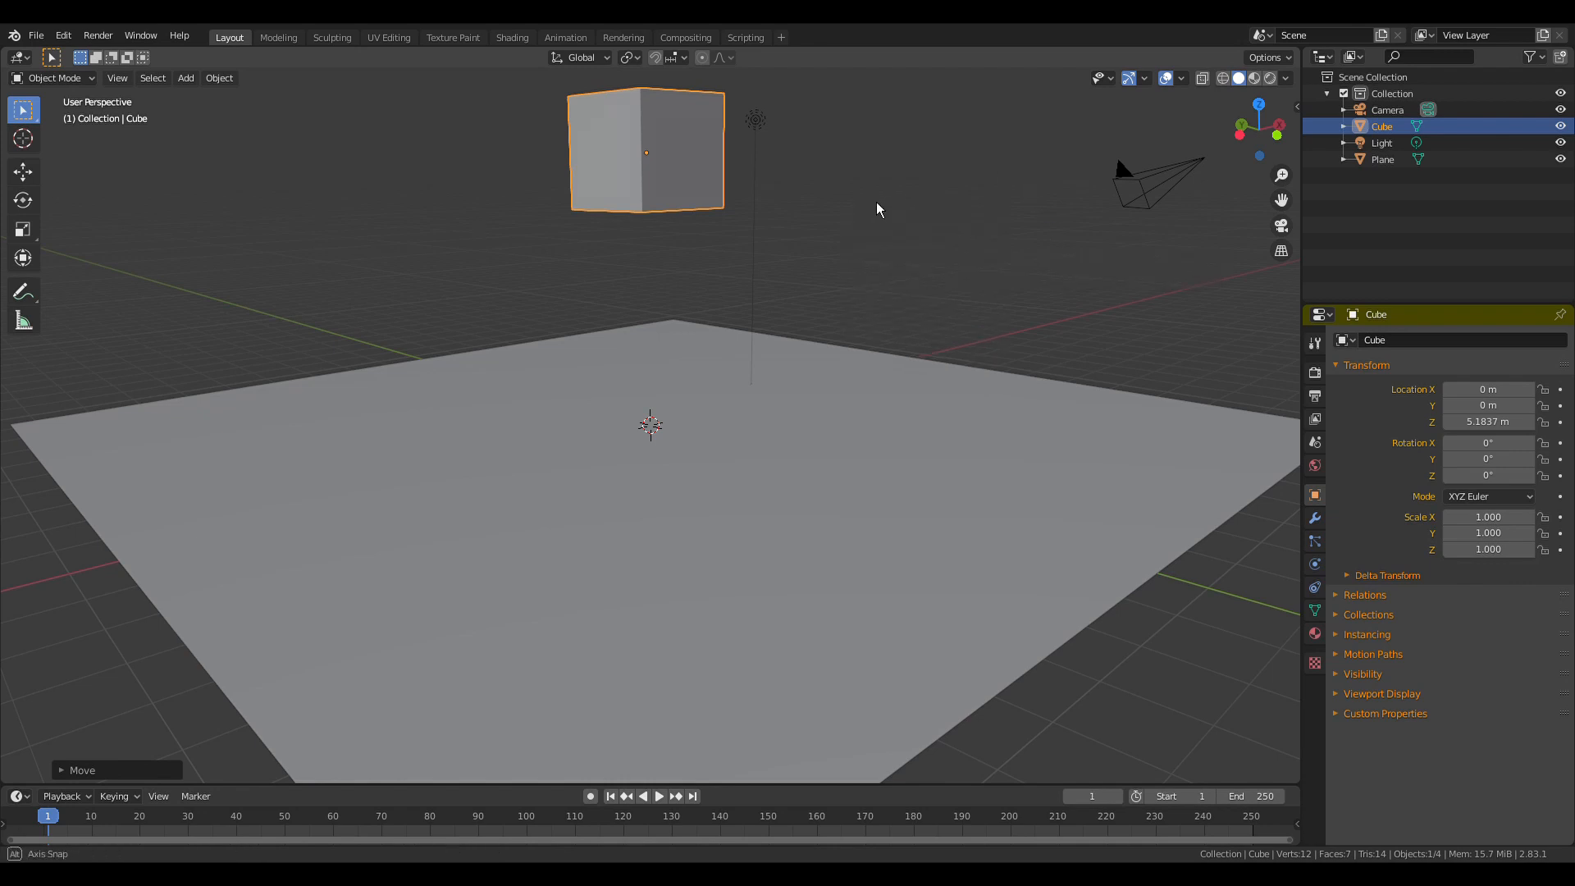
- Enable Rigid Body physics for the cube
{"action": "middle_click_drag", "start_coordinate": [878, 205], "coordinate": [1025, 227]}
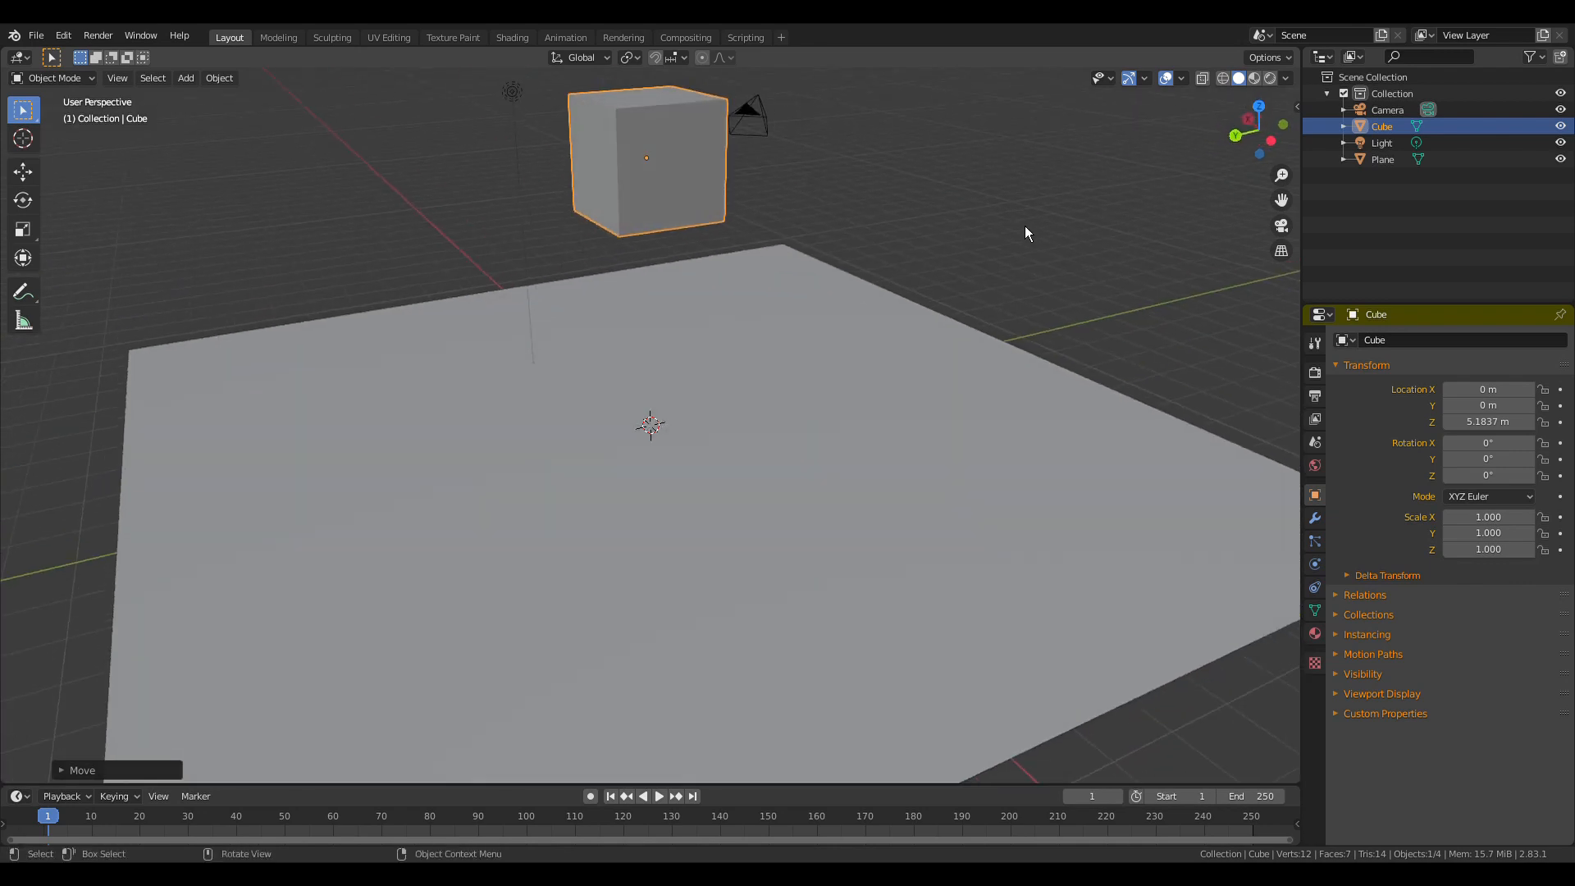
{"action": "left_click", "coordinate": [1325, 574]}
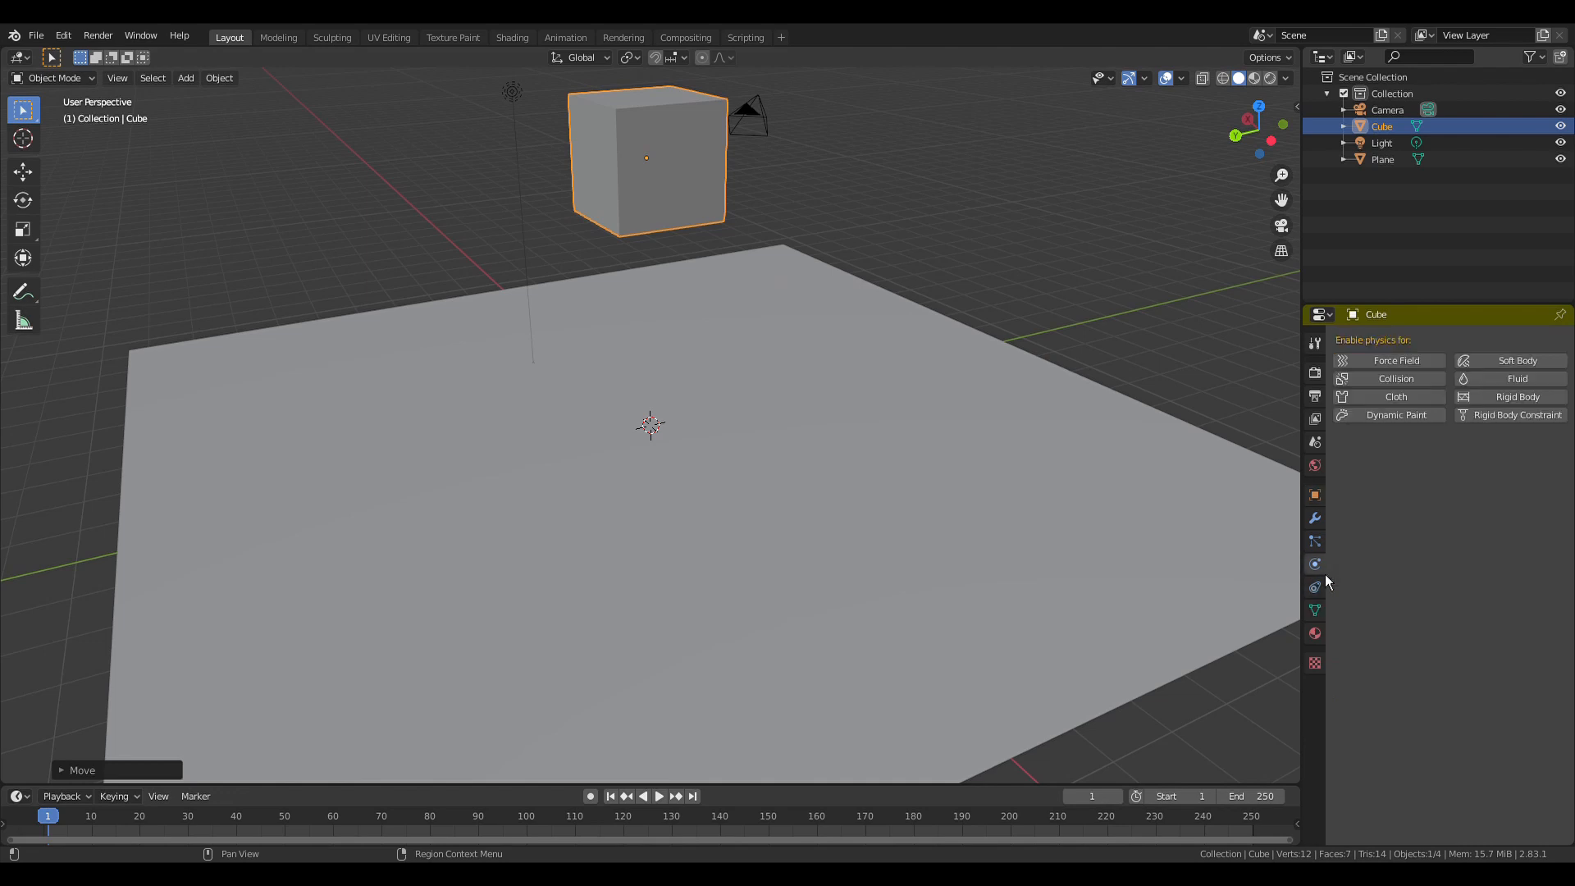
{"action": "left_click", "coordinate": [1479, 401]}
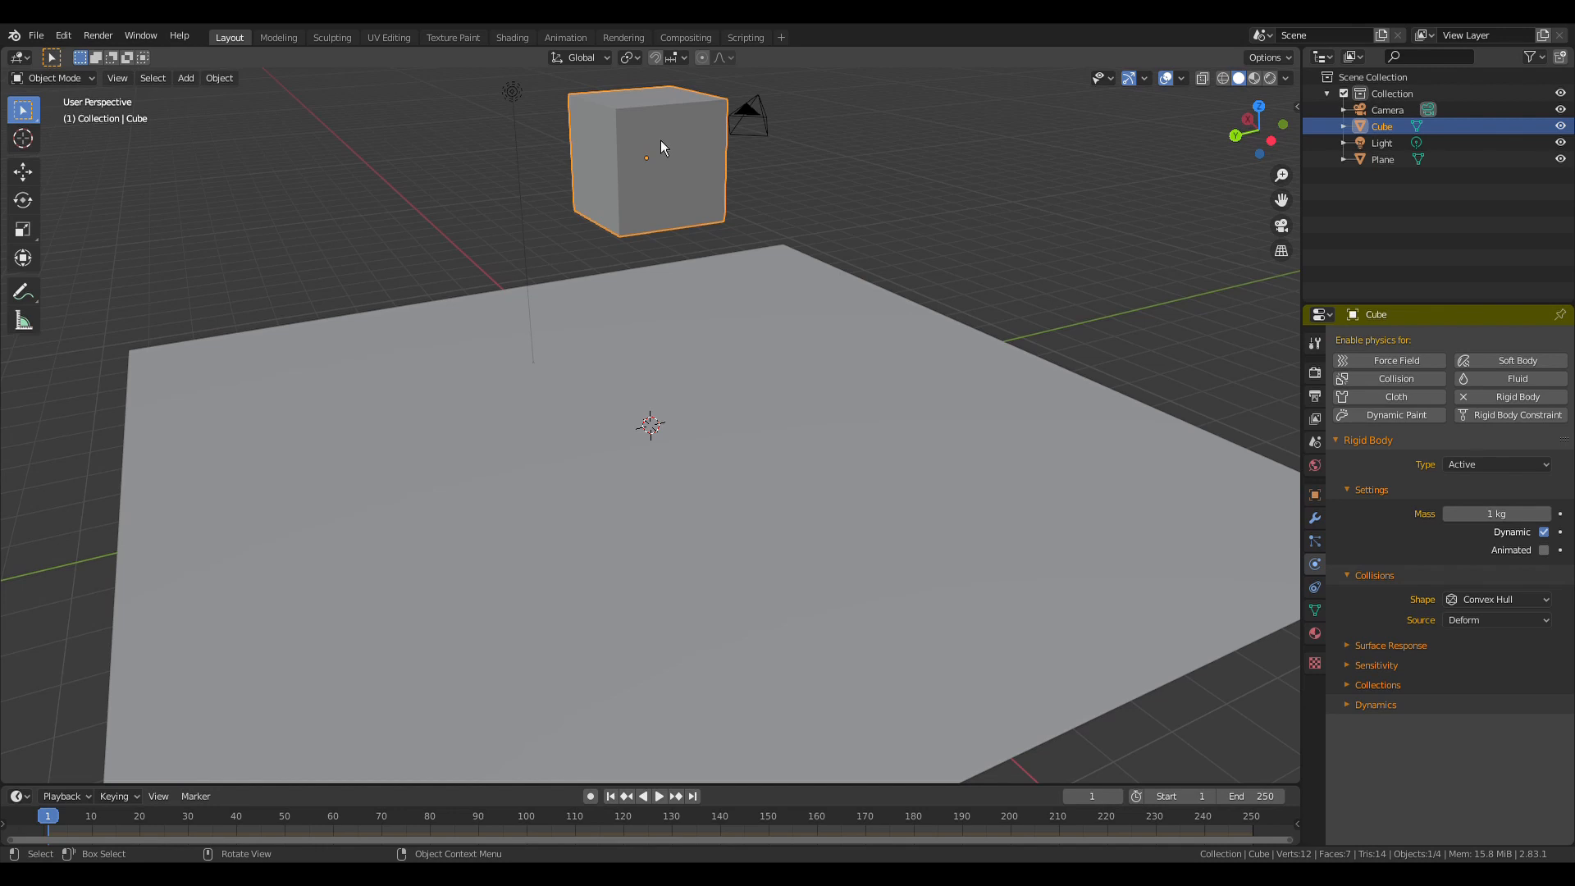
- Enable Rigid Body physics for the plane and set its type to Passive
{"action": "left_click", "coordinate": [772, 293]}
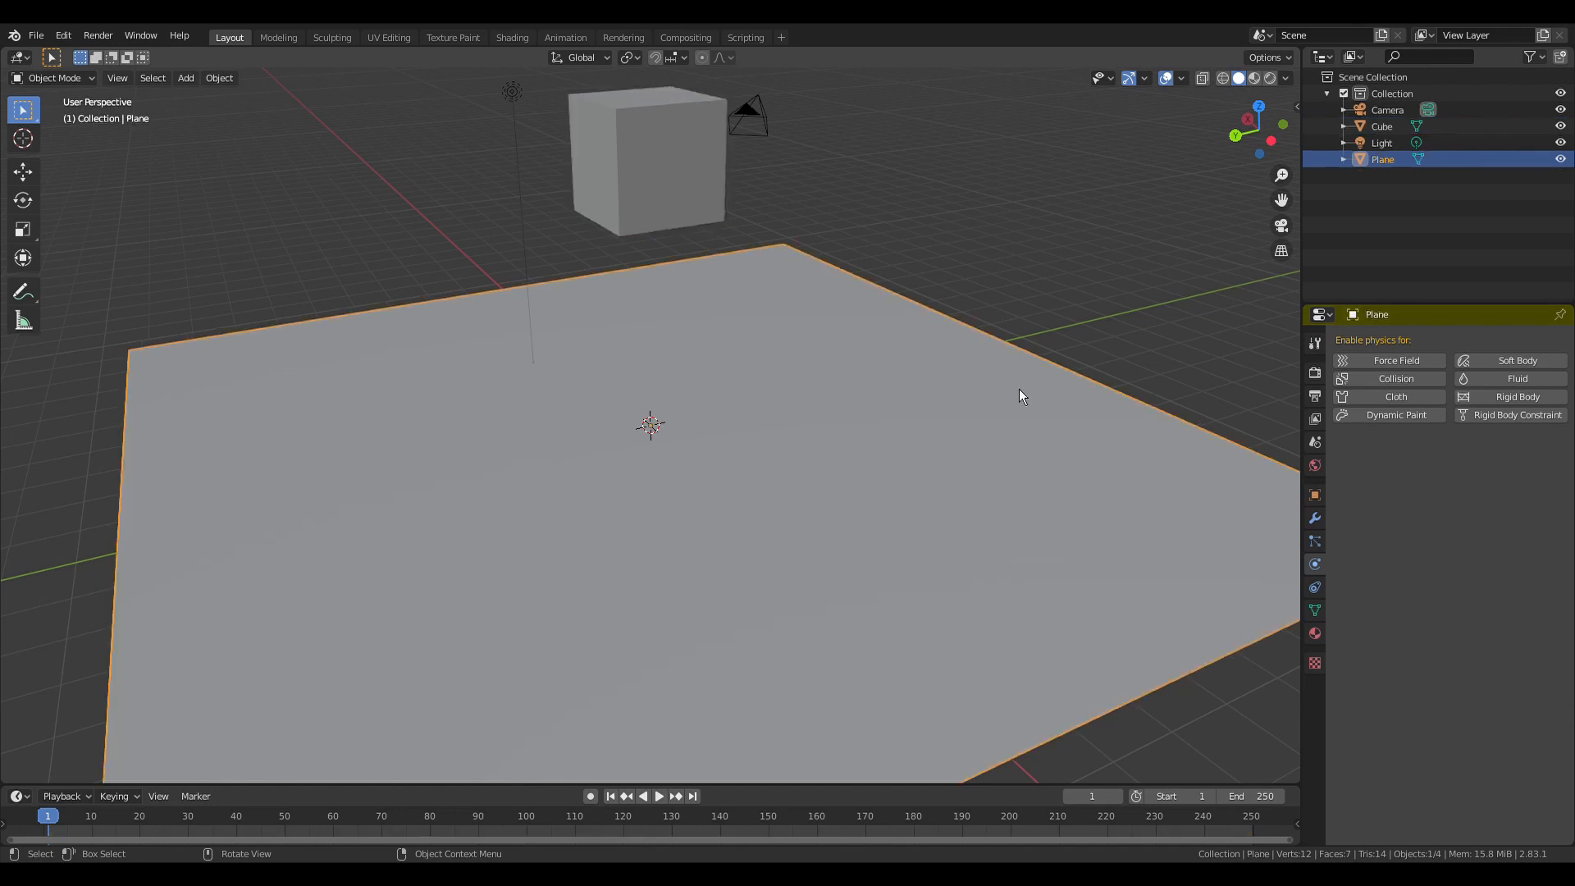
{"action": "left_click", "coordinate": [1549, 401]}
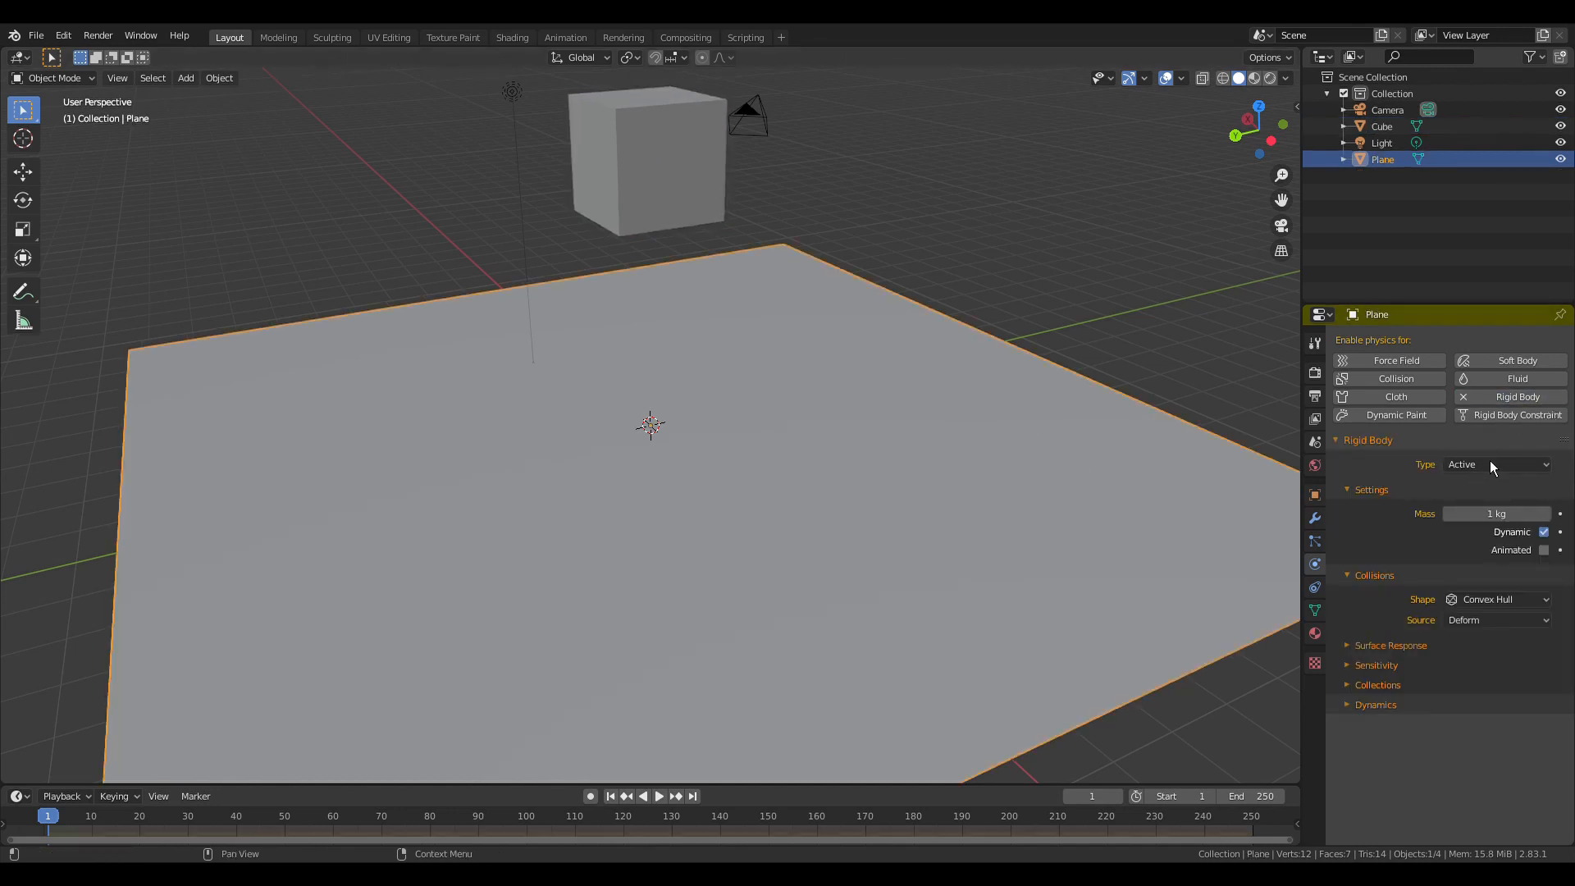
{"action": "left_click", "coordinate": [1491, 465]}
{"action": "left_click", "coordinate": [1470, 503]}
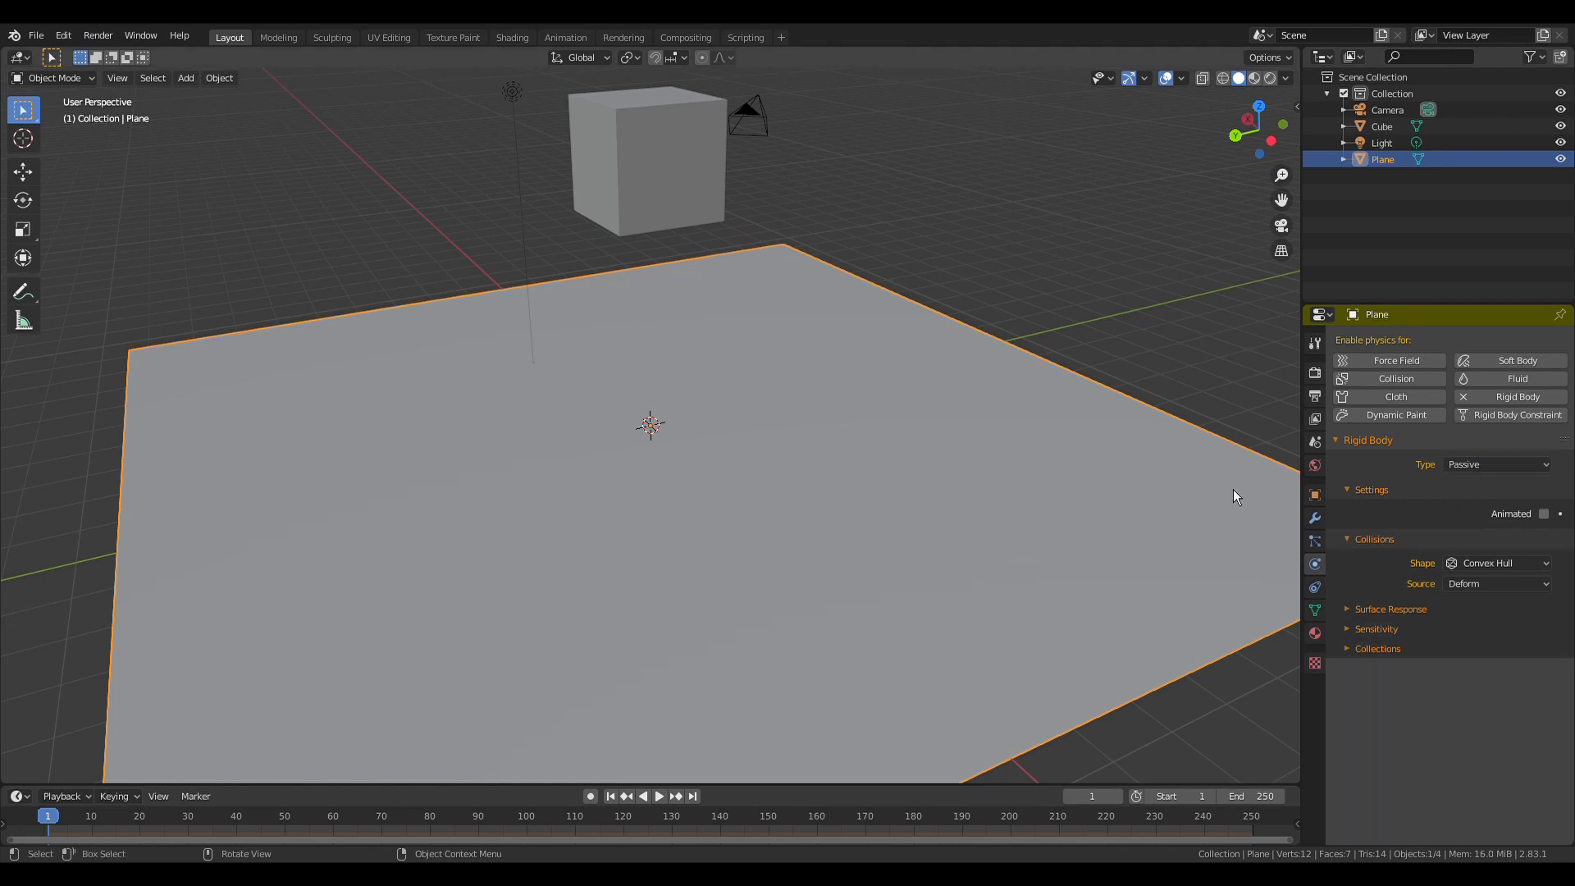
- Play the simulation to check the cube's fall, stop it, and return to the first frame
{"action": "left_click", "coordinate": [659, 795]}
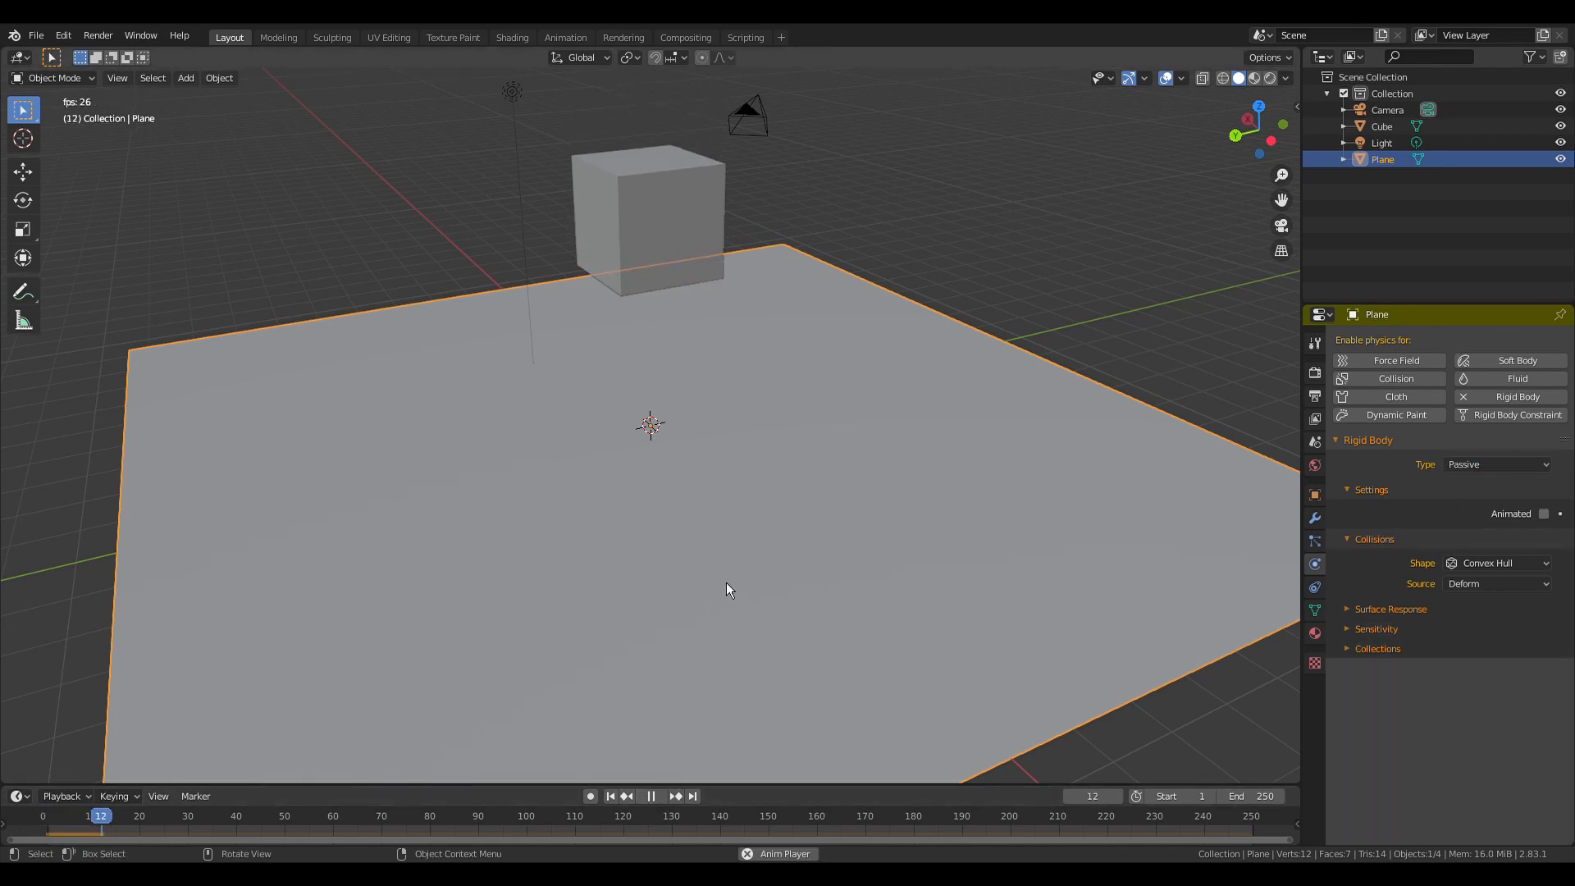
{"action": "left_click", "coordinate": [653, 796]}
{"action": "left_click", "coordinate": [611, 795]}
- Tilt the cube by rotating it around the global Y axis
{"action": "left_click", "coordinate": [662, 169]}
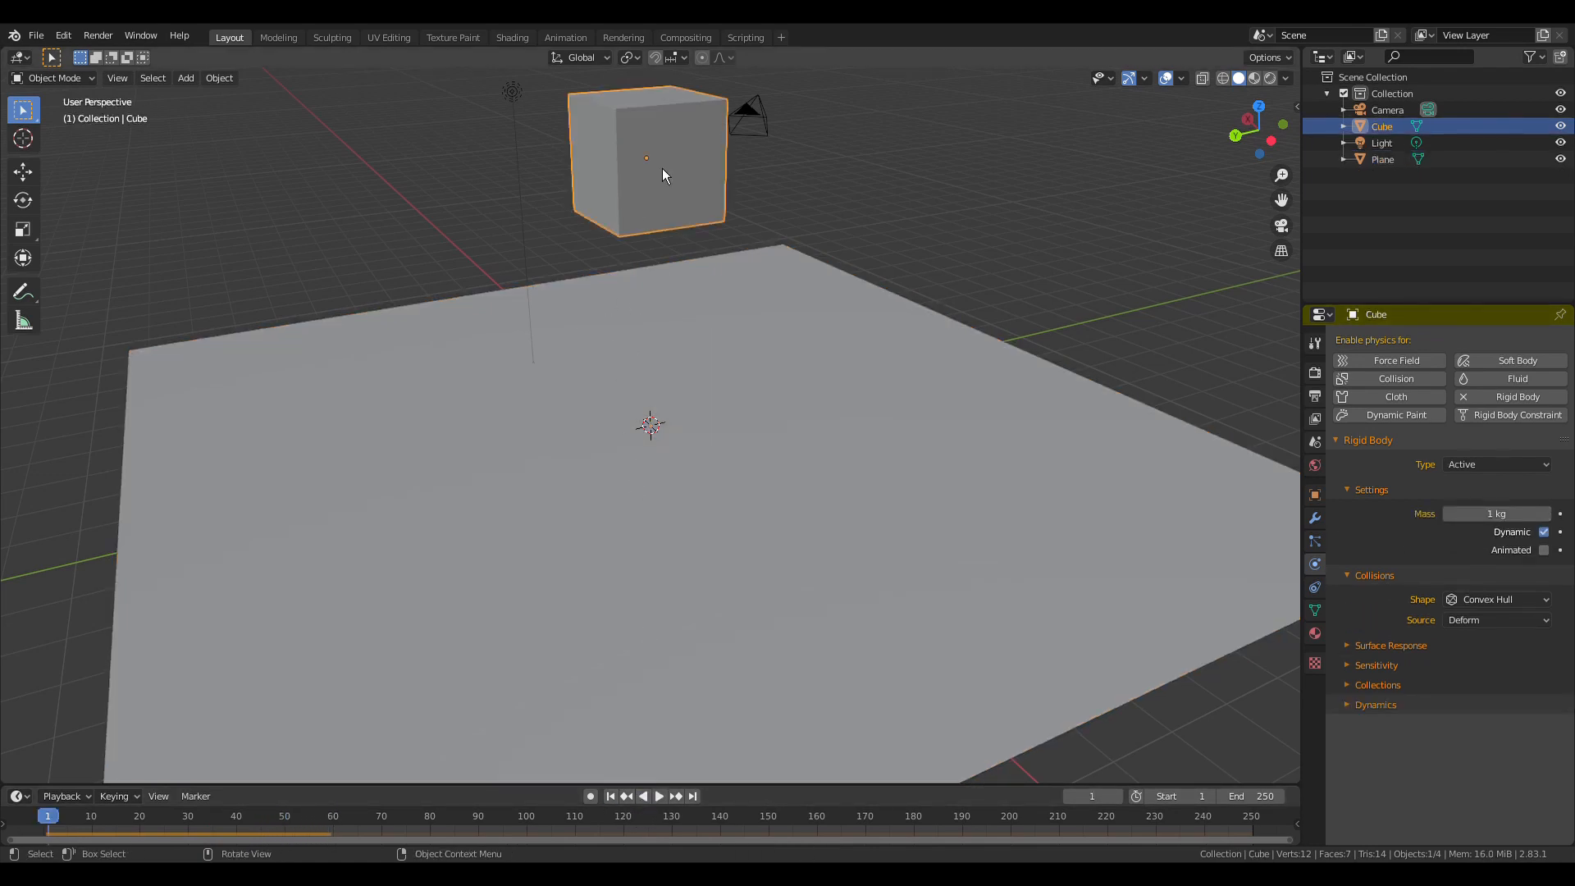
{"action": "key", "text": "r"}
{"action": "key", "text": "y"}
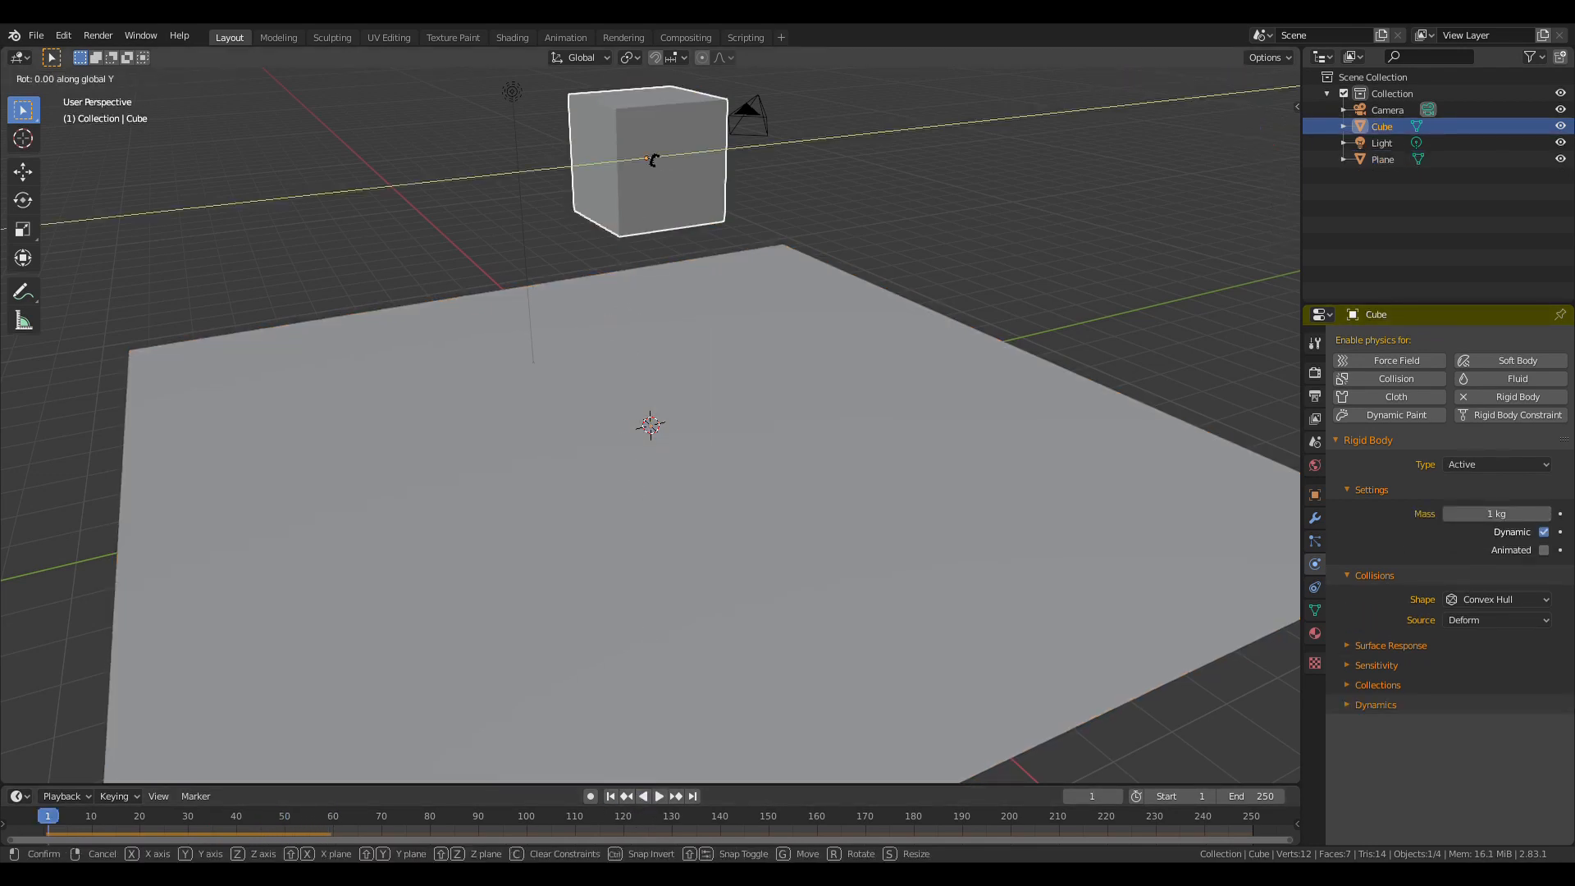
{"action": "left_click", "coordinate": [859, 105]}
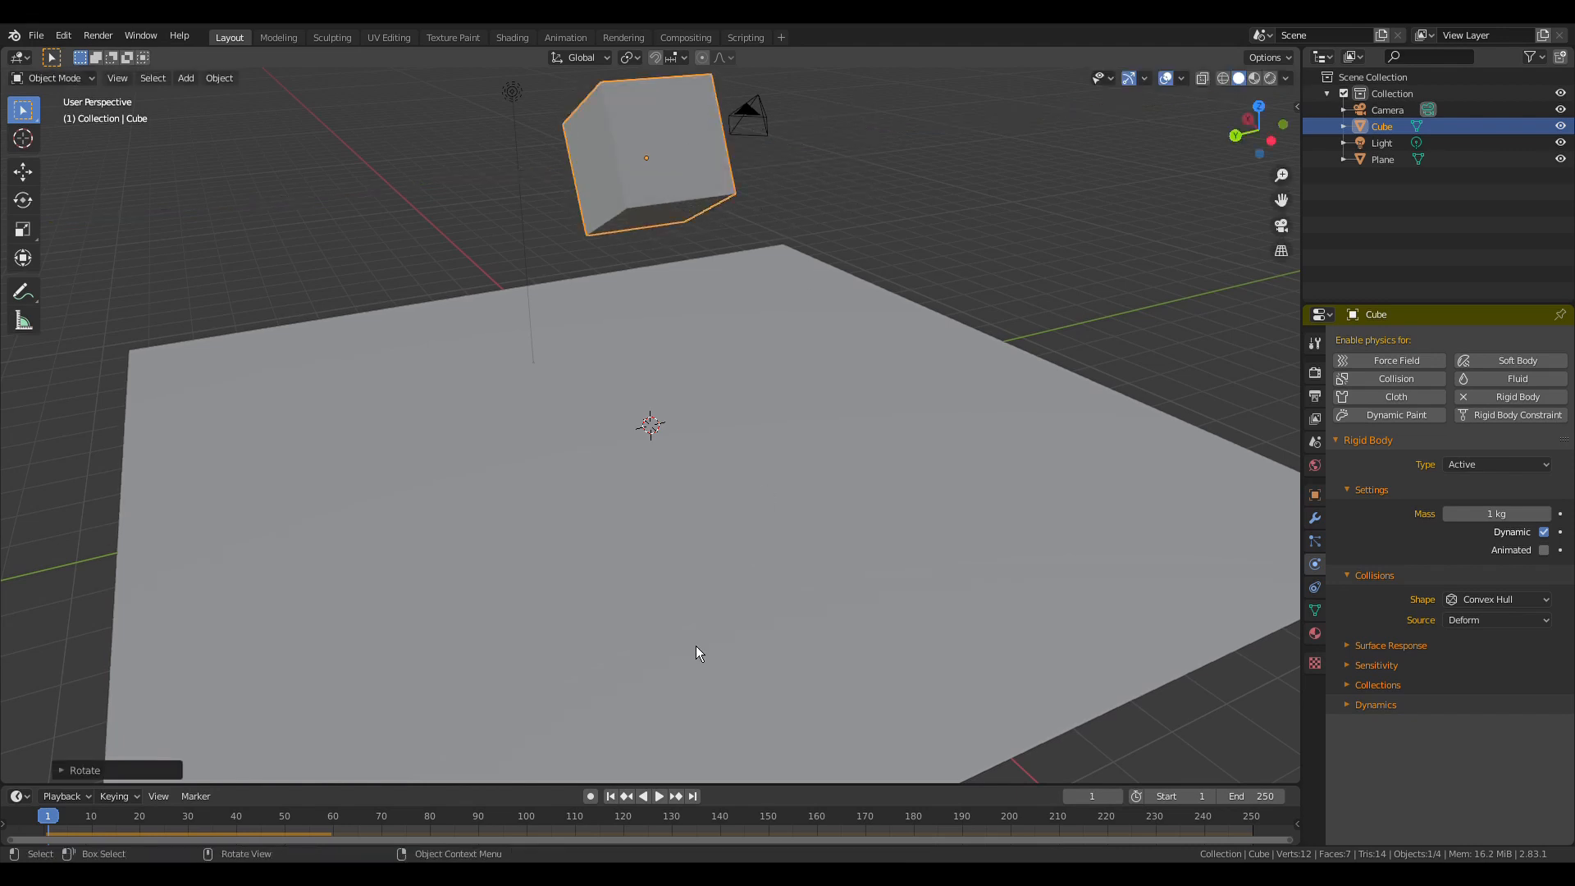
- Play back the fall of the tilted cube, stop it, and return to frame 1
{"action": "left_click", "coordinate": [659, 797]}
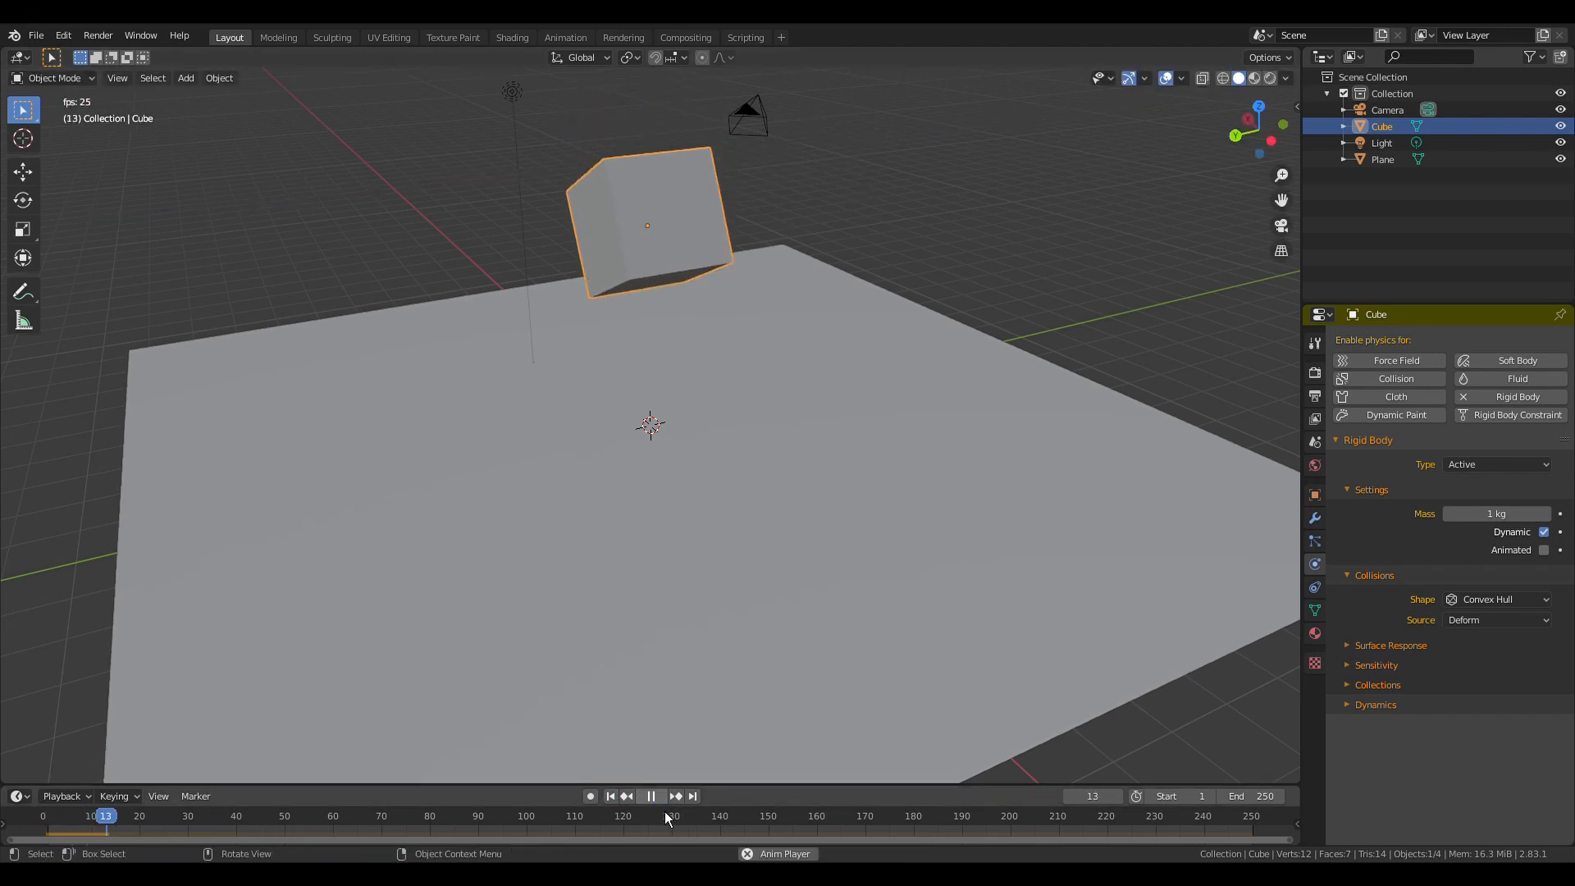
{"action": "key", "text": "space"}
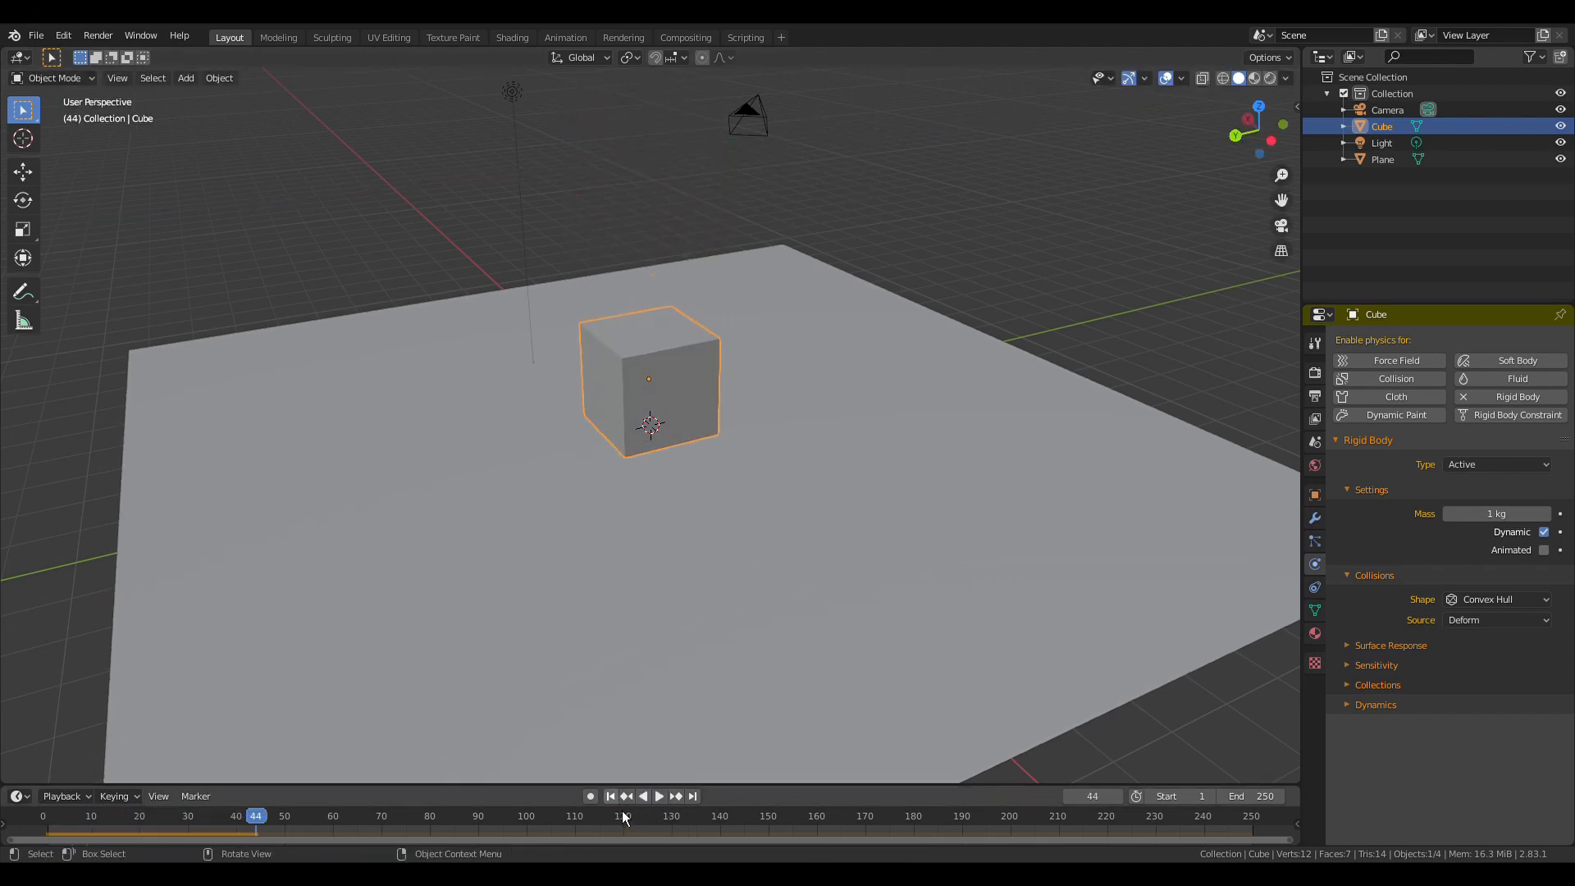
{"action": "key", "text": "shift+Left"}
- Set the plane's rigid body bounciness to 1.000 and friction to 0.328, and expand its Sensitivity and Collections settings
{"action": "left_click", "coordinate": [840, 420]}
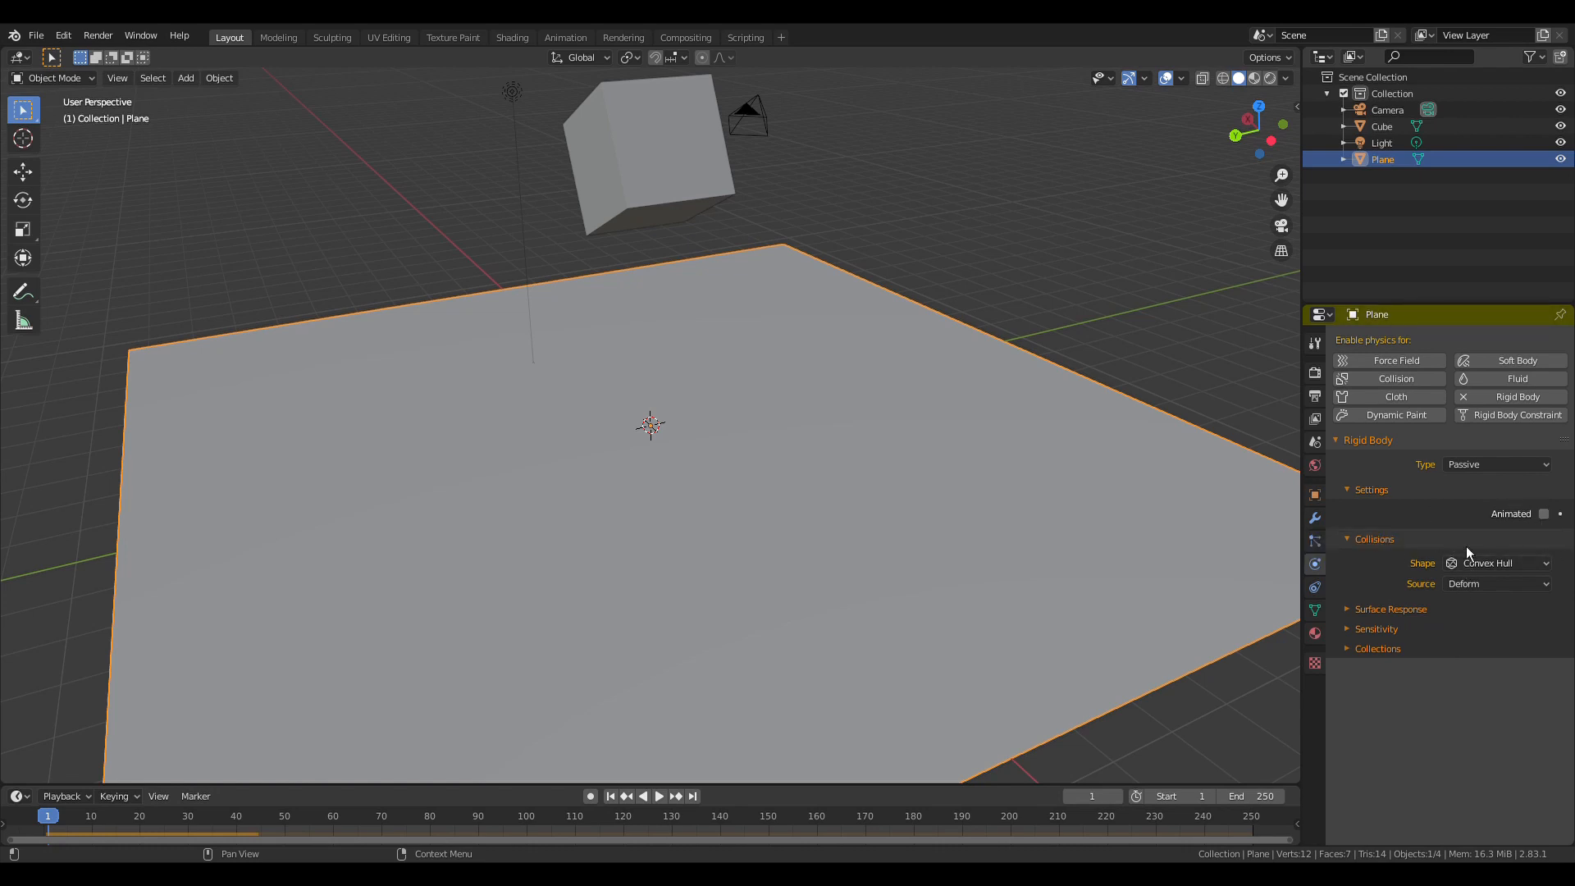
{"action": "left_click", "coordinate": [1501, 564]}
{"action": "left_click", "coordinate": [1478, 565]}
{"action": "left_click", "coordinate": [1463, 567]}
{"action": "left_click", "coordinate": [1526, 568]}
{"action": "left_click", "coordinate": [1370, 616]}
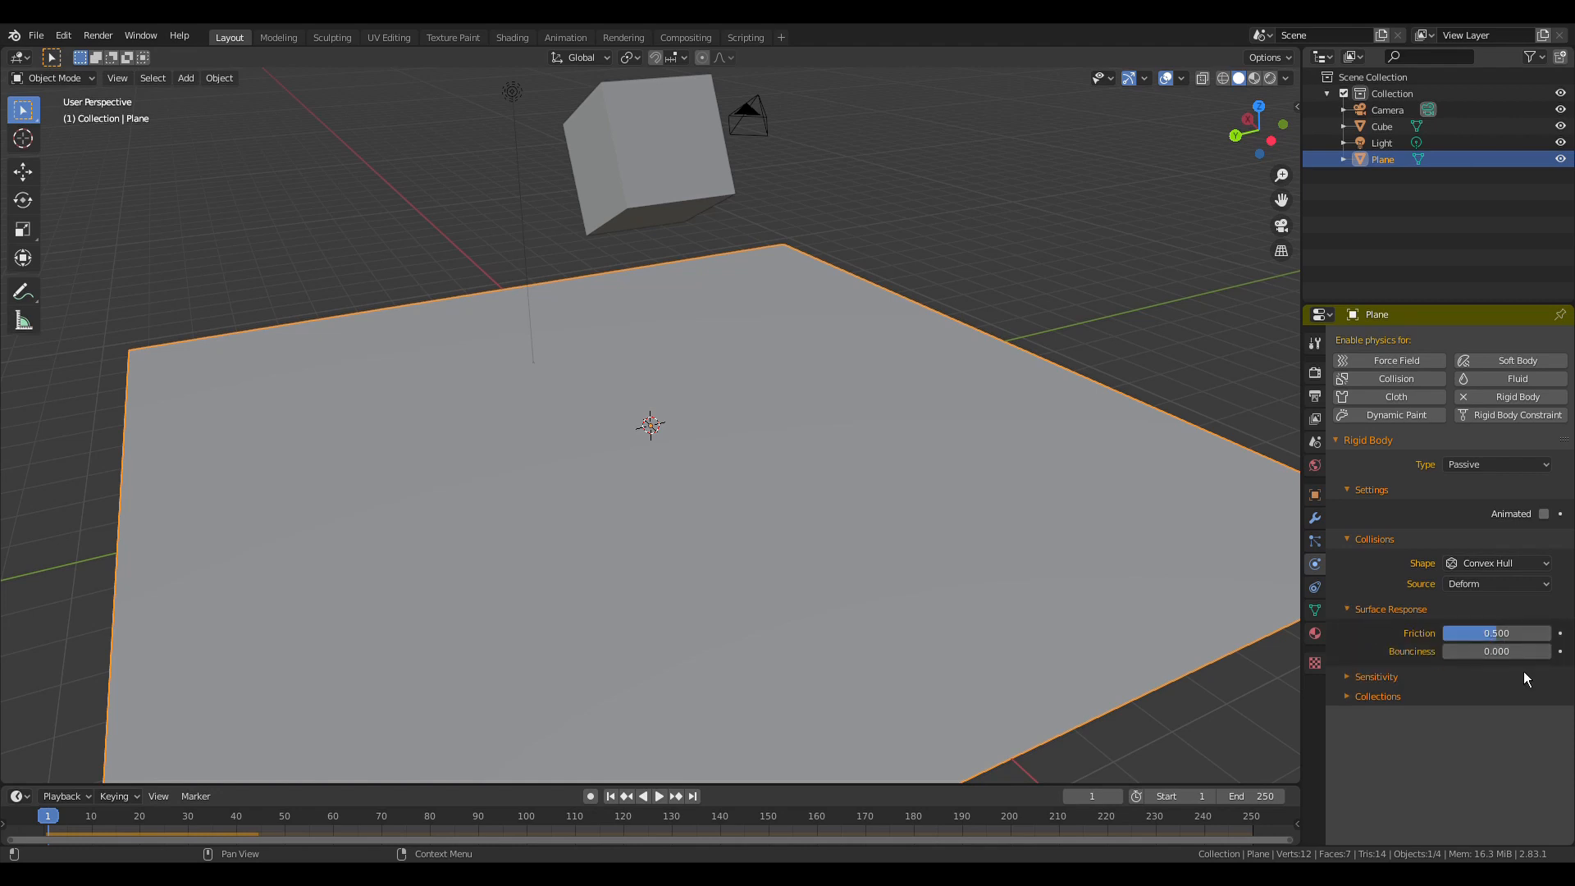
{"action": "left_click_drag", "start_coordinate": [1460, 650], "coordinate": [1553, 650]}
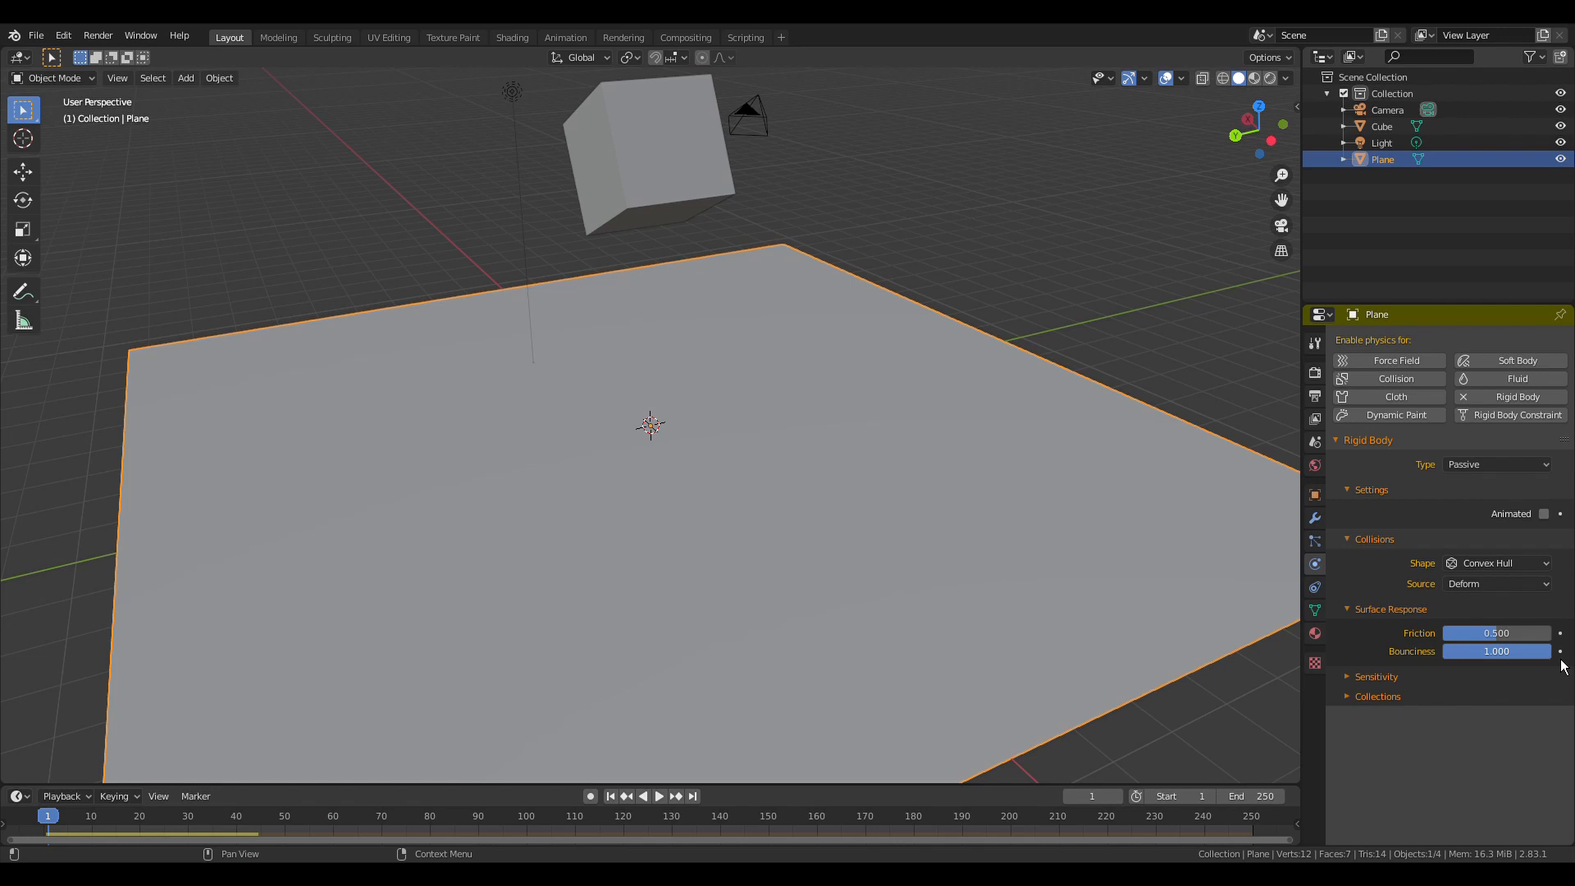
{"action": "left_click_drag", "start_coordinate": [1509, 638], "coordinate": [1481, 638]}
{"action": "left_click", "coordinate": [1370, 678]}
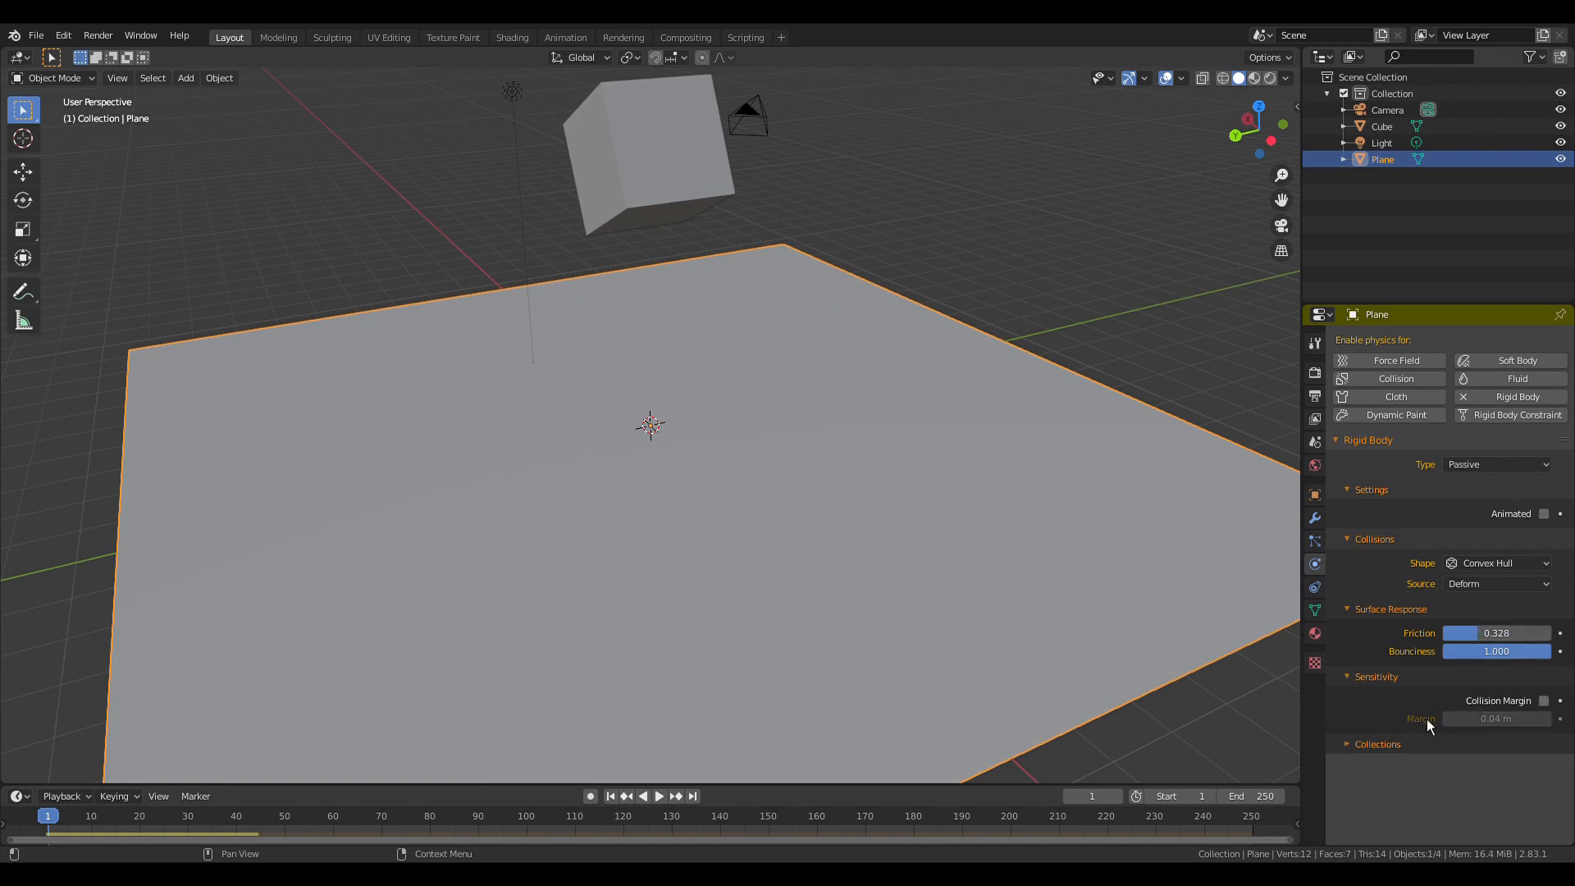
{"action": "left_click", "coordinate": [1381, 753]}
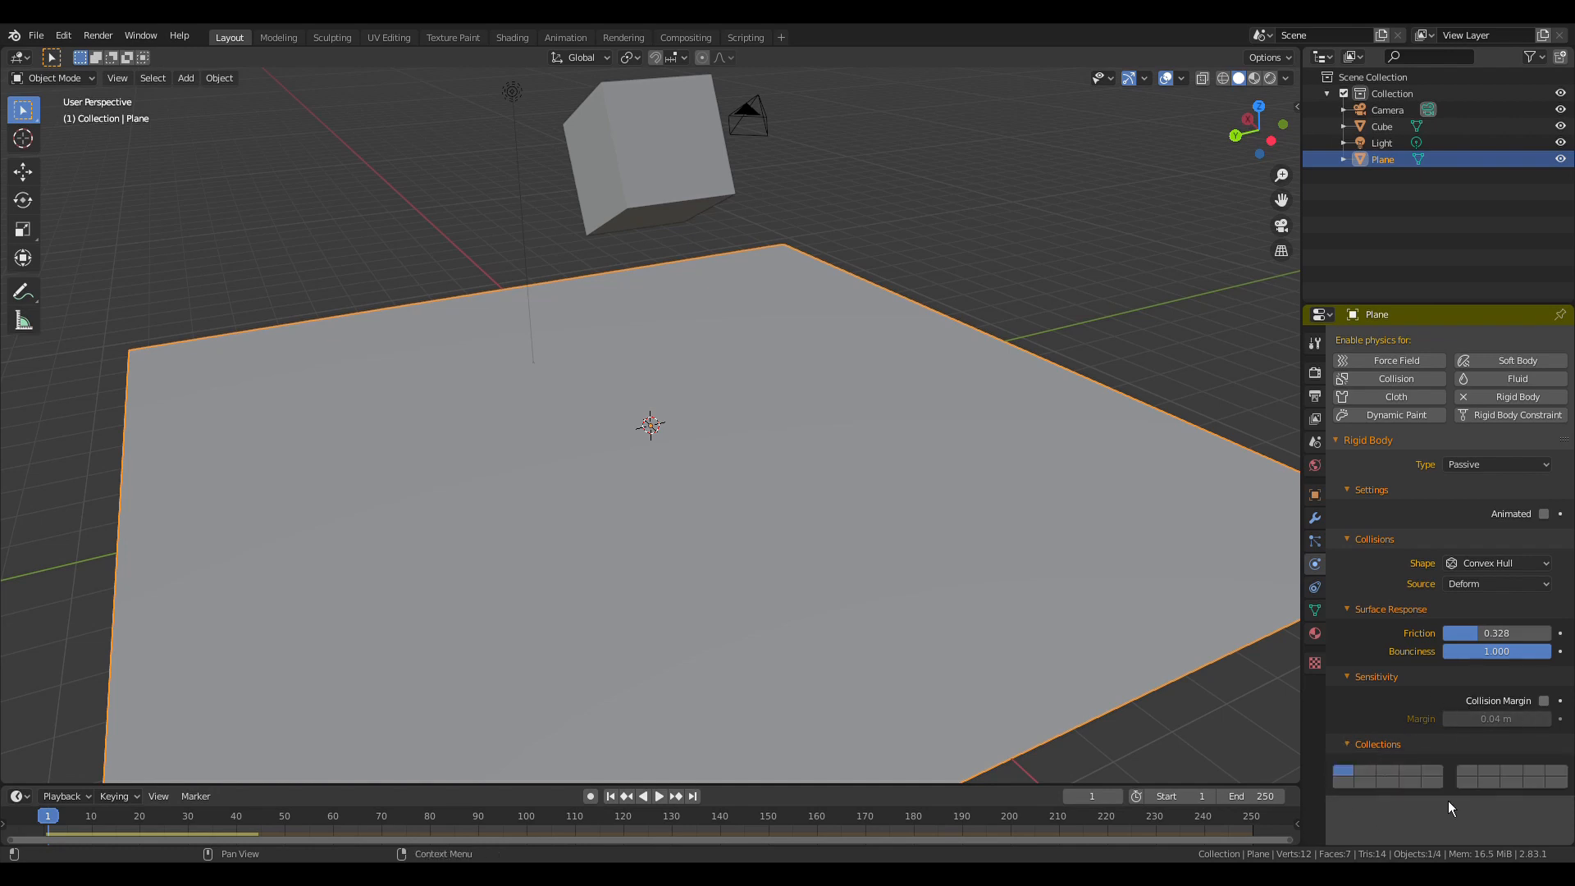
- Set the cube's rigid body mass to 1.3 kg and its collision shape to Box
{"action": "left_click", "coordinate": [670, 165]}
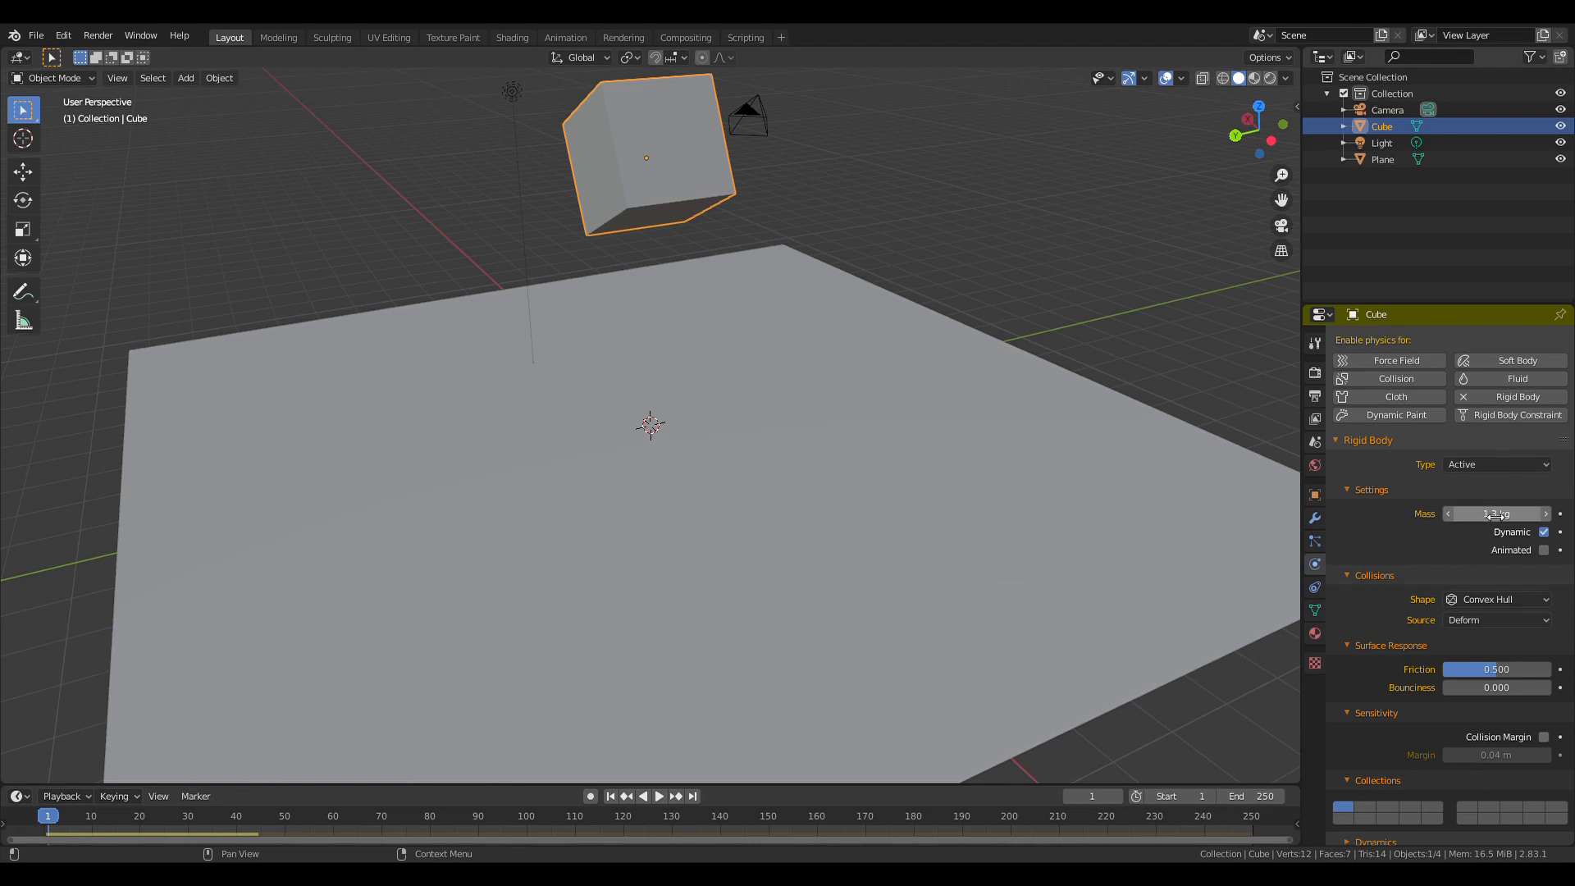
{"action": "left_click", "coordinate": [1473, 599]}
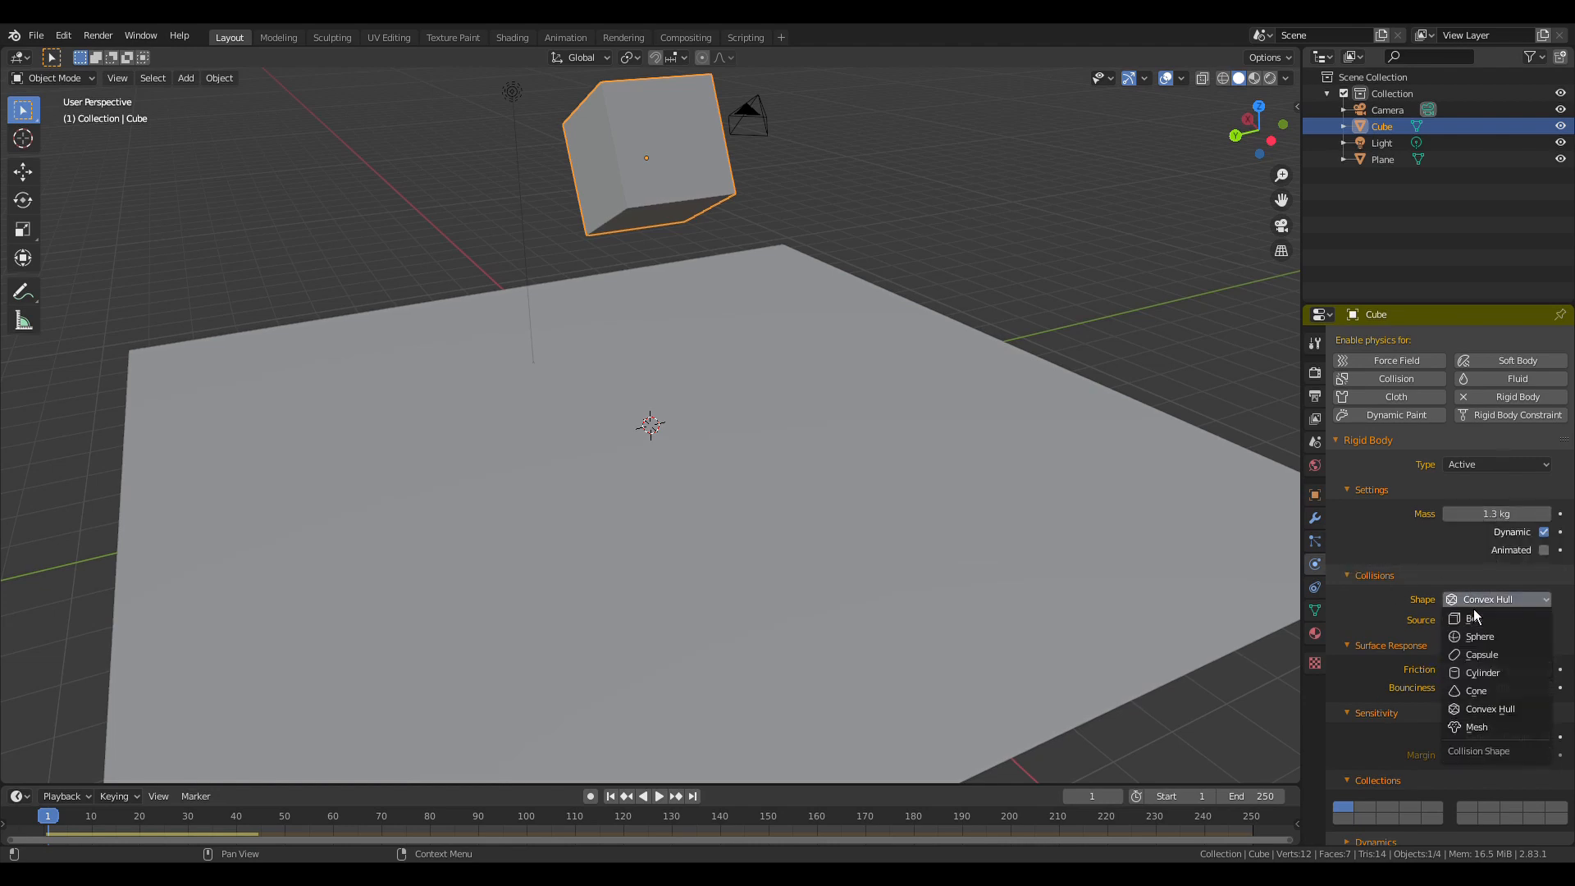
{"action": "left_click", "coordinate": [1473, 606]}
{"action": "left_click", "coordinate": [1480, 601]}
{"action": "left_click", "coordinate": [1482, 626]}
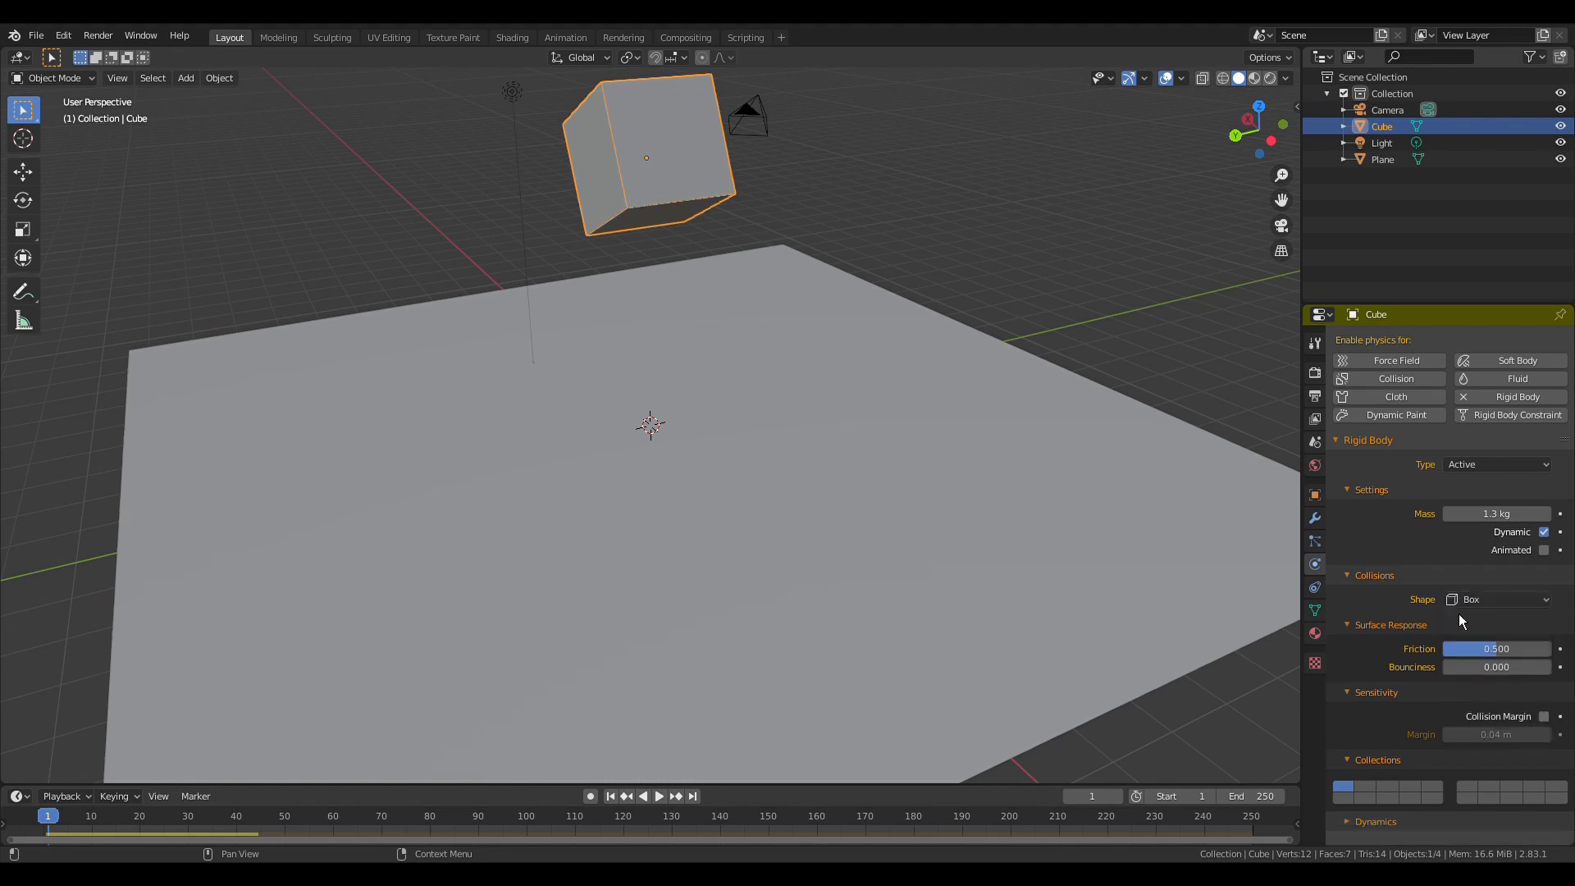
- Set the cube's collision shape to Convex Hull and its bounciness to 1.000
{"action": "left_click", "coordinate": [1503, 604]}
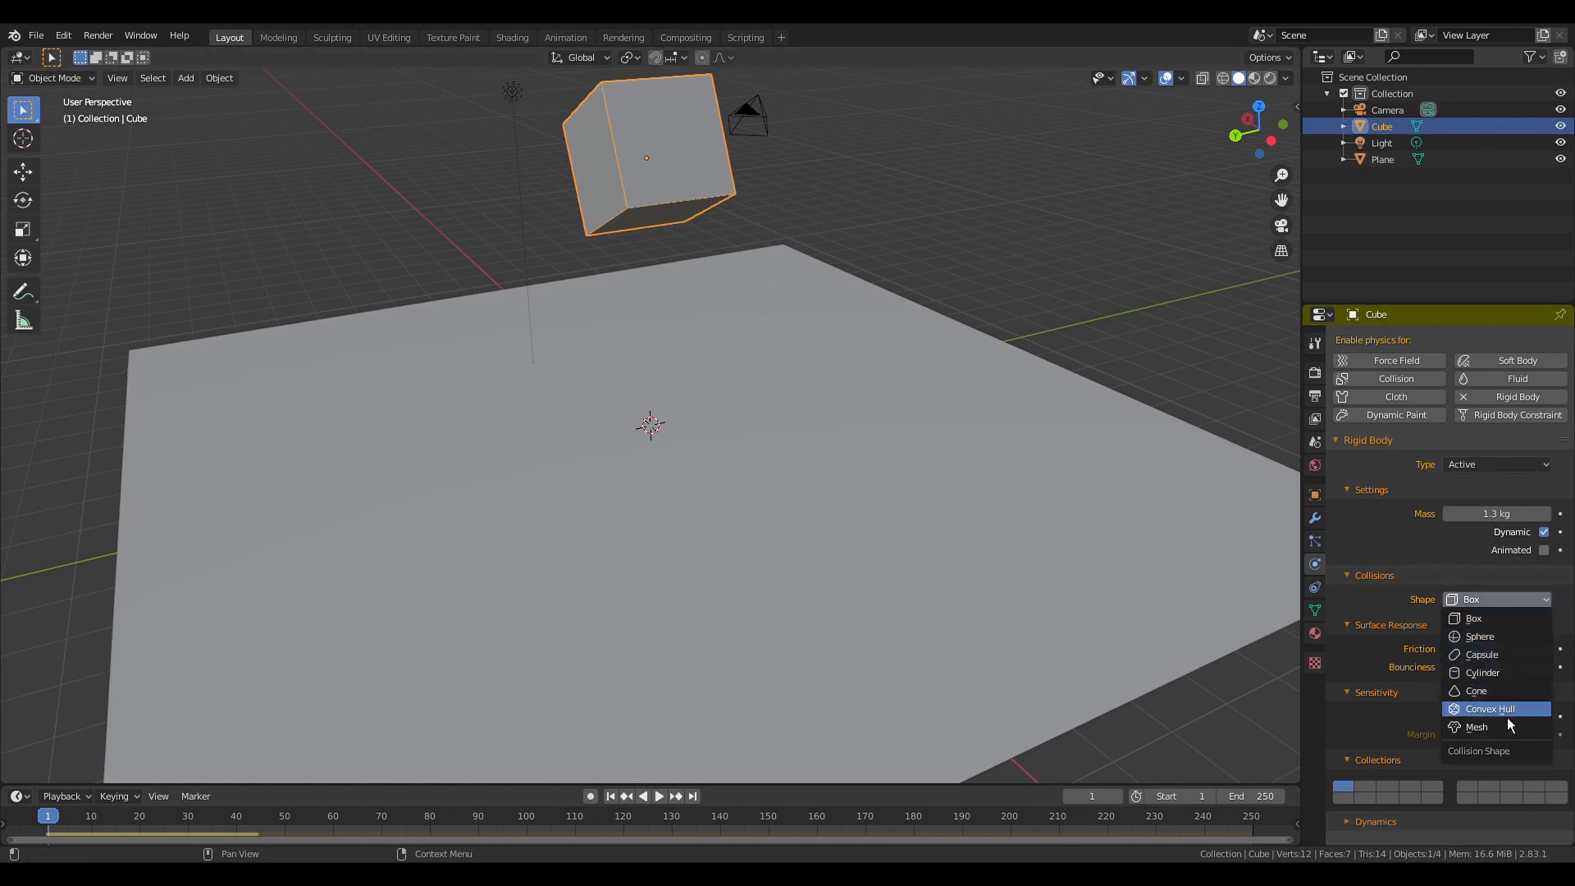
{"action": "left_click", "coordinate": [1506, 712]}
{"action": "left_click", "coordinate": [1472, 621]}
{"action": "left_click", "coordinate": [1455, 618]}
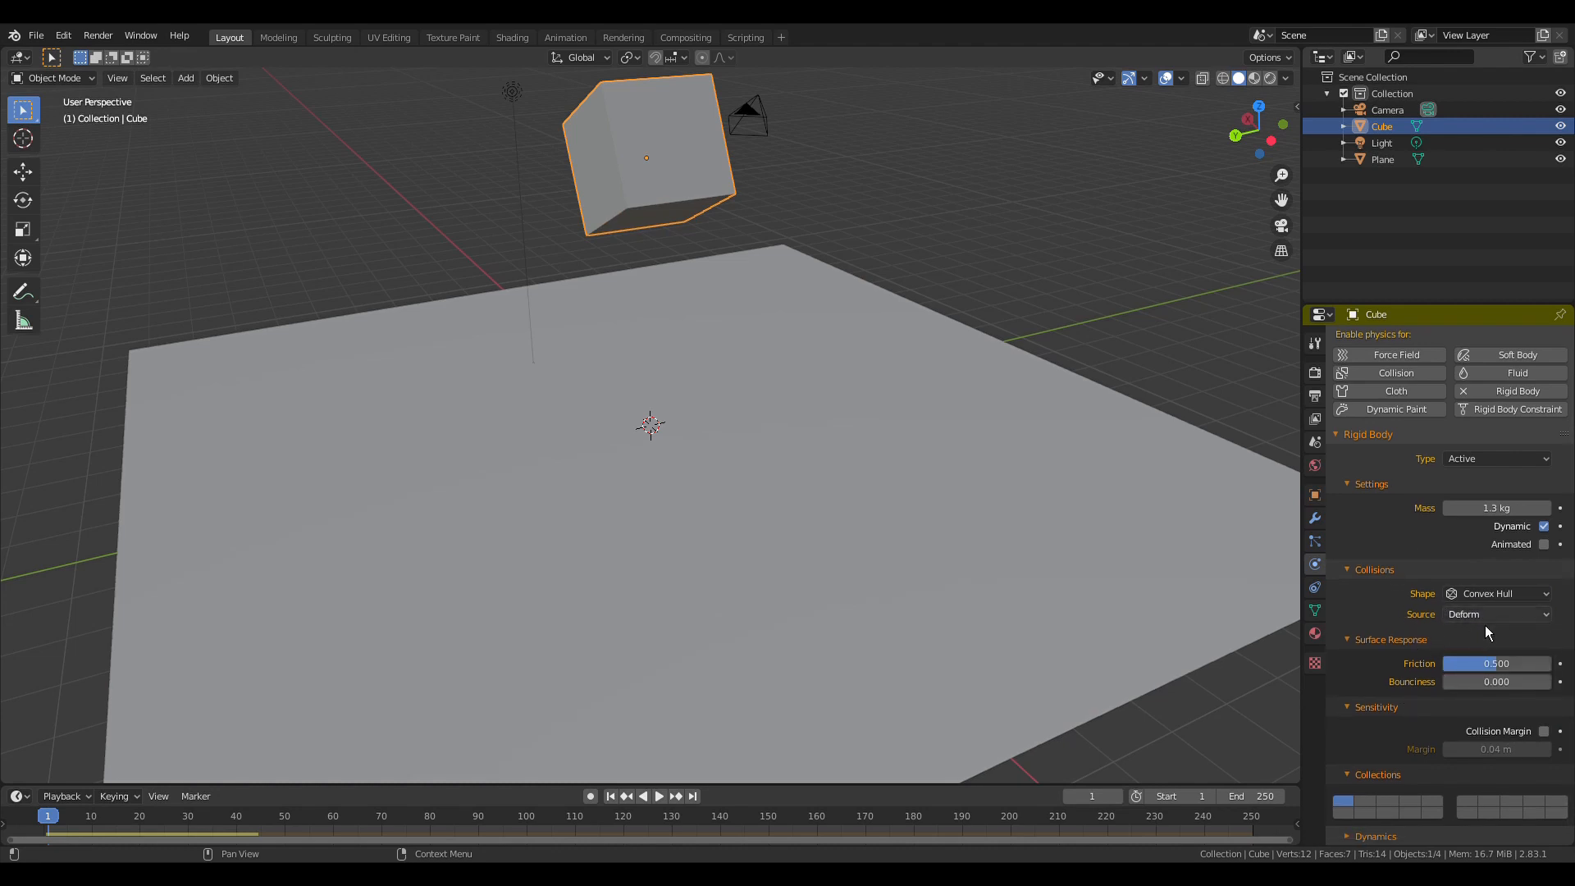
{"action": "left_click", "coordinate": [1485, 624]}
{"action": "left_click", "coordinate": [1485, 624]}
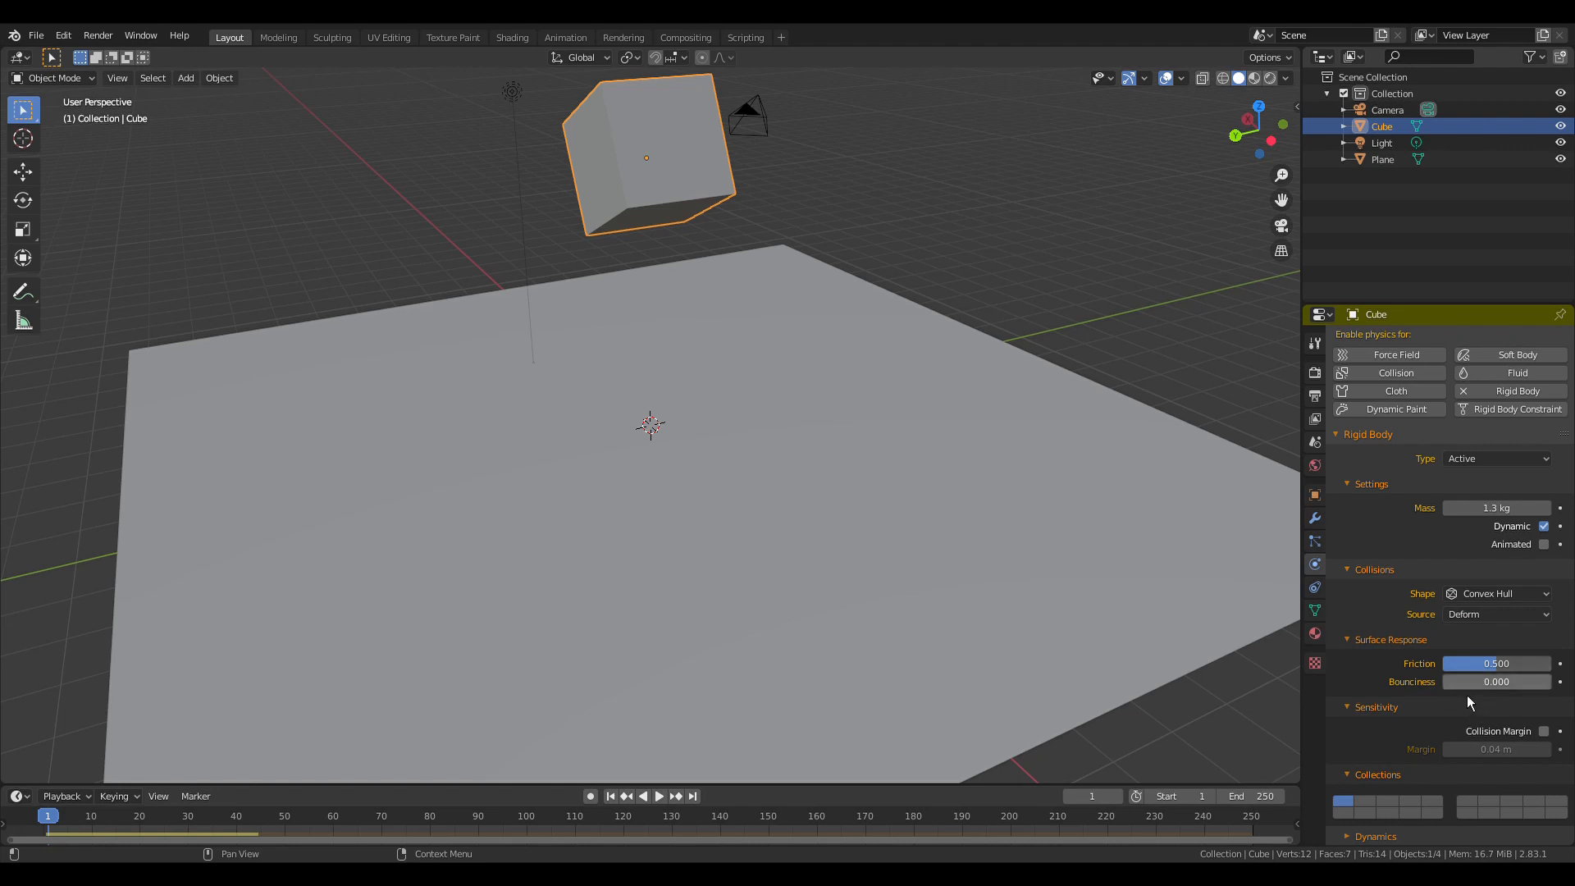
{"action": "left_click_drag", "start_coordinate": [1466, 686], "coordinate": [1569, 684]}
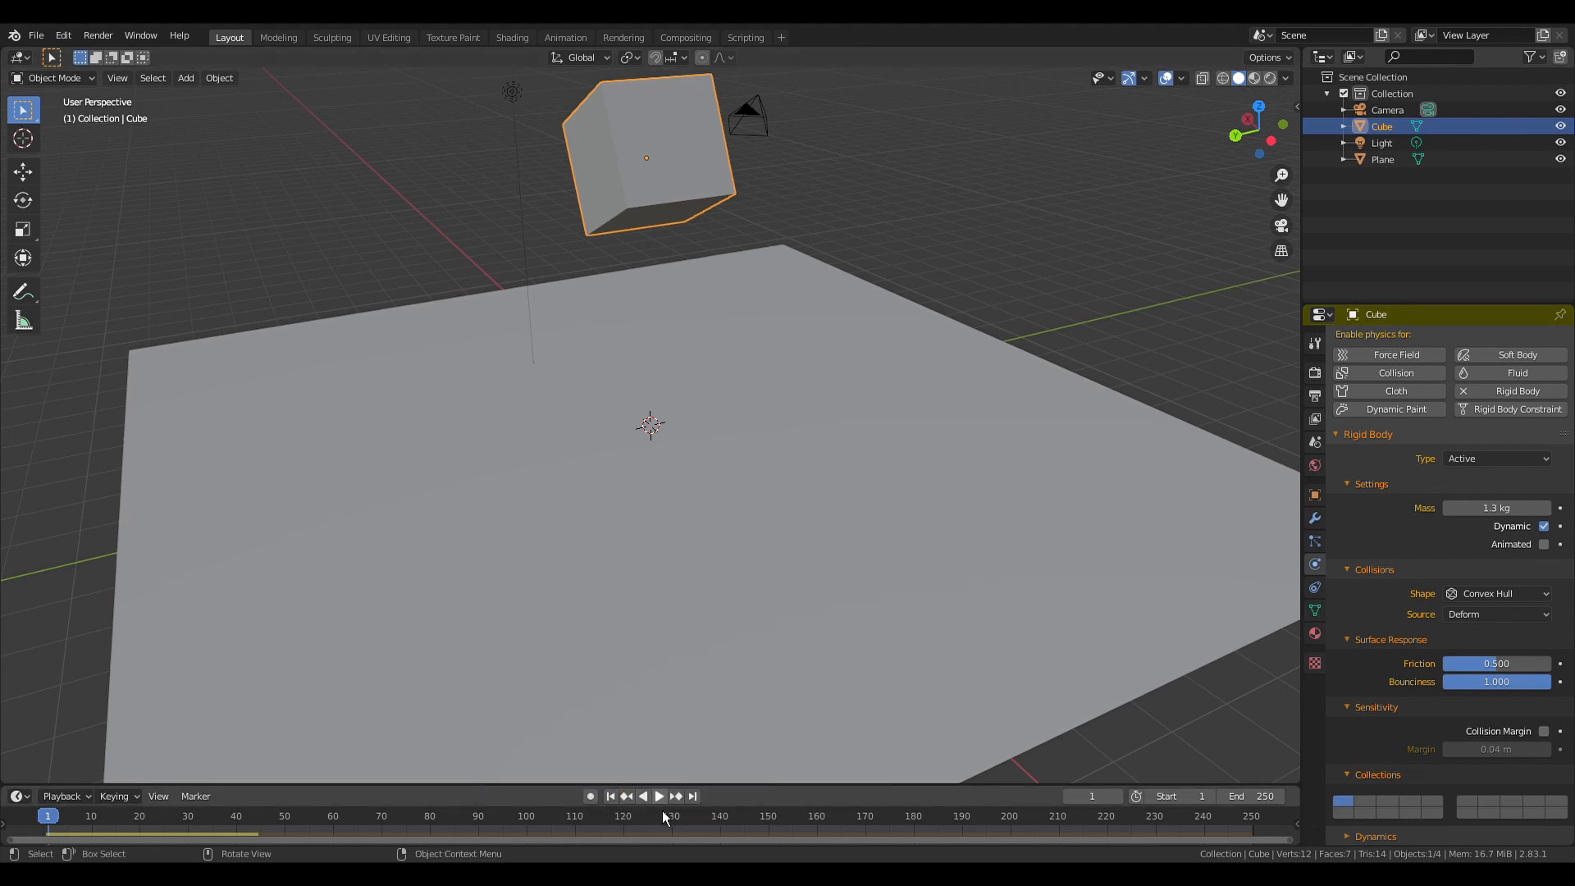
- Play the simulation to watch the cube bounce on the plane, stop it, and return to the first frame
{"action": "key", "text": "space"}
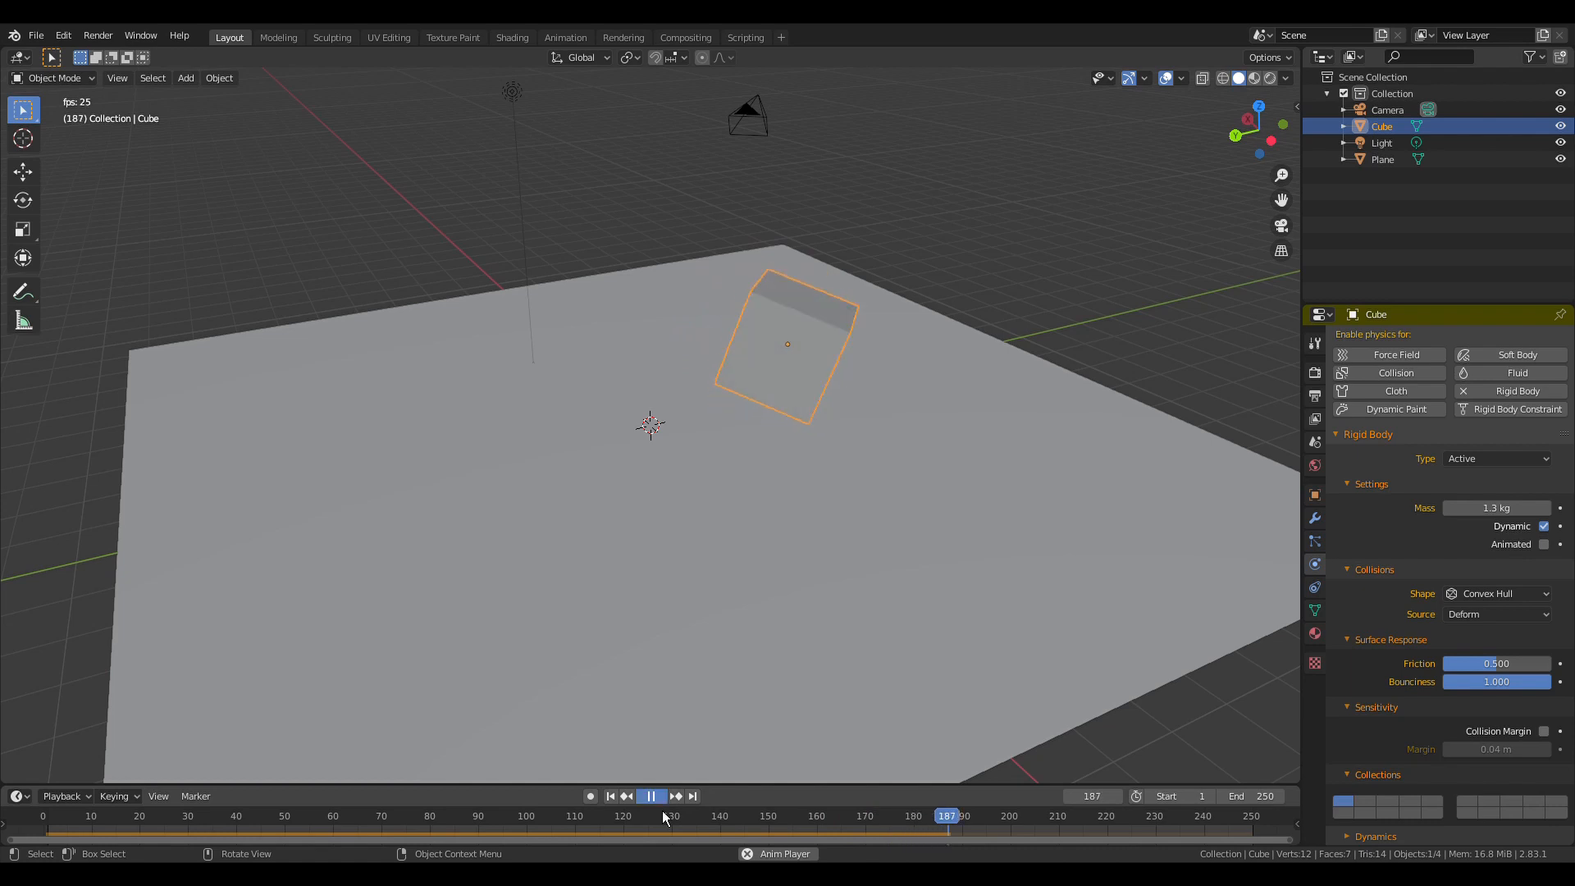
{"action": "left_click", "coordinate": [651, 796]}
{"action": "left_click", "coordinate": [611, 796]}
{"action": "right_click", "coordinate": [763, 406]}
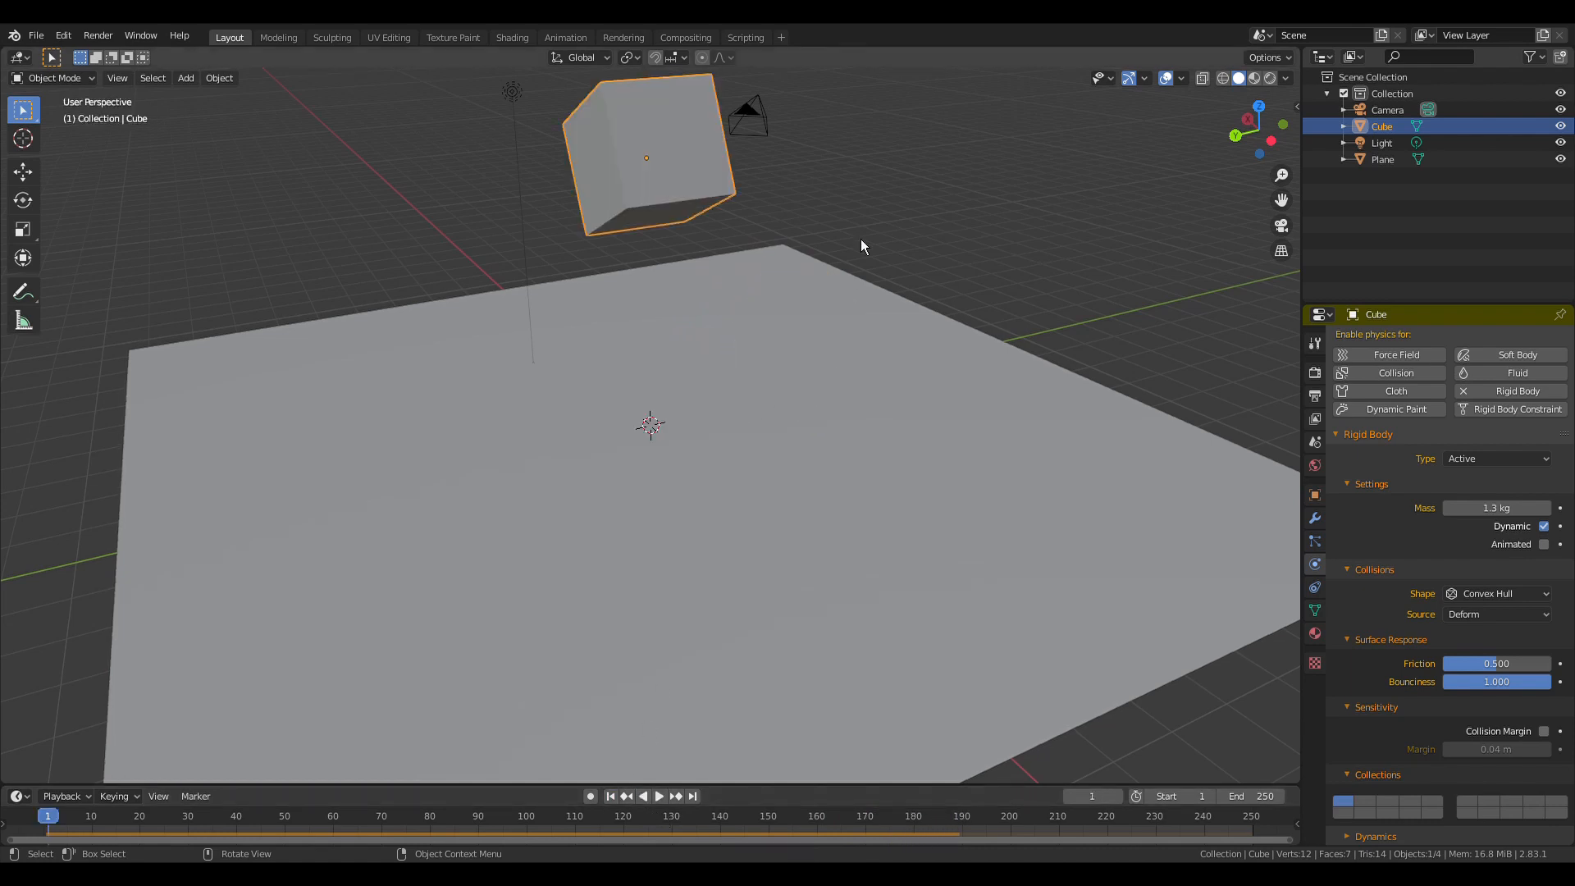
- View the scene from the front side and rotate the cube until it stands nearly upright
{"action": "middle_click_drag", "start_coordinate": [860, 238], "coordinate": [798, 268]}
{"action": "key", "text": "r"}
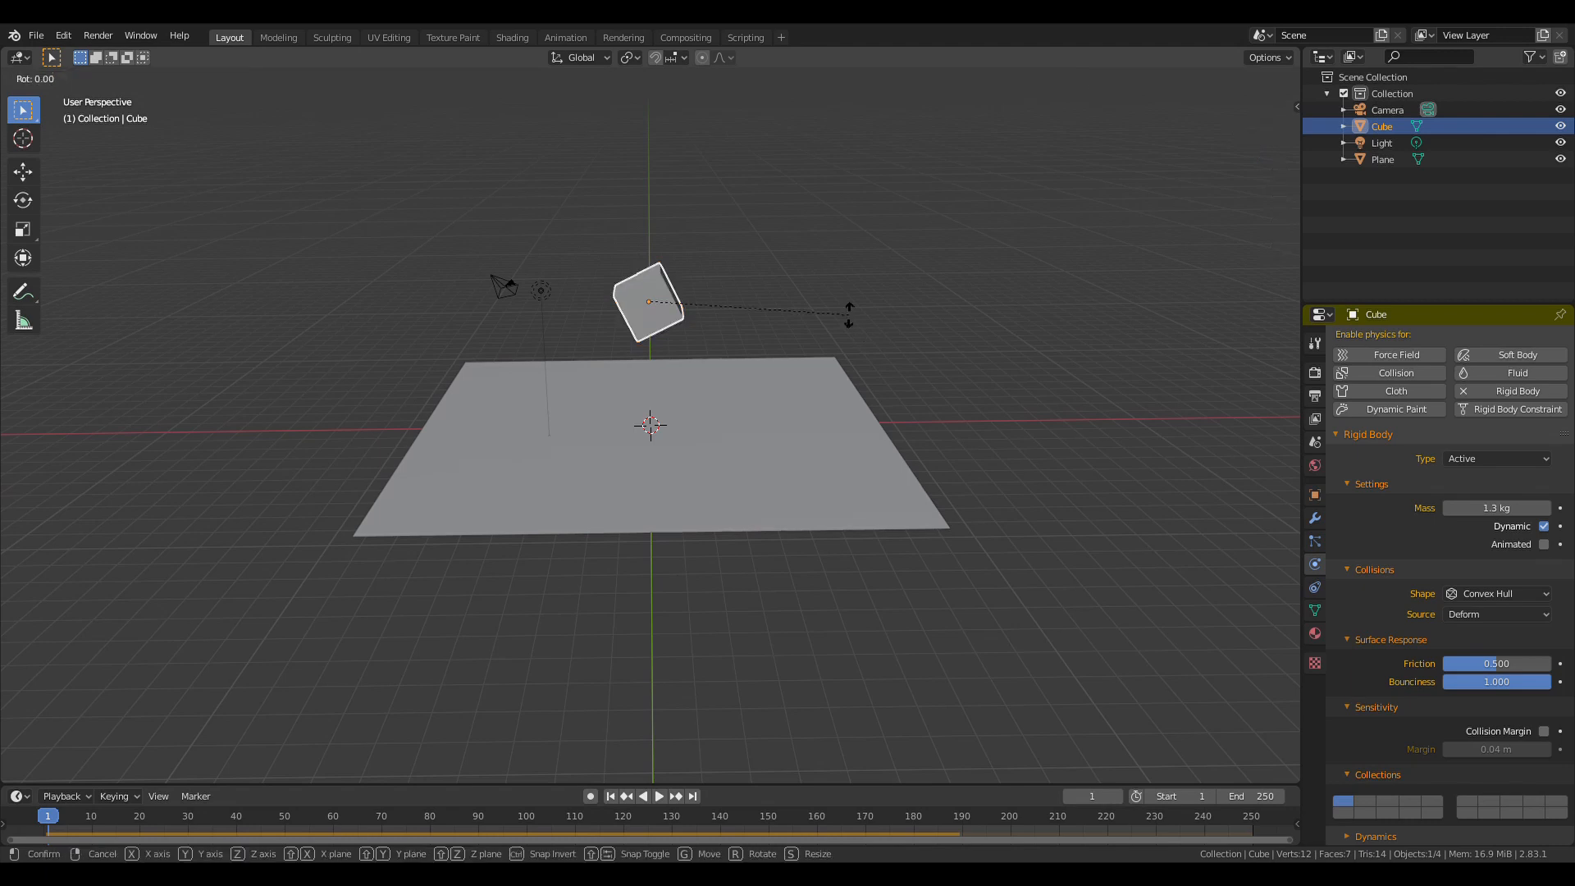
{"action": "left_click", "coordinate": [860, 404]}
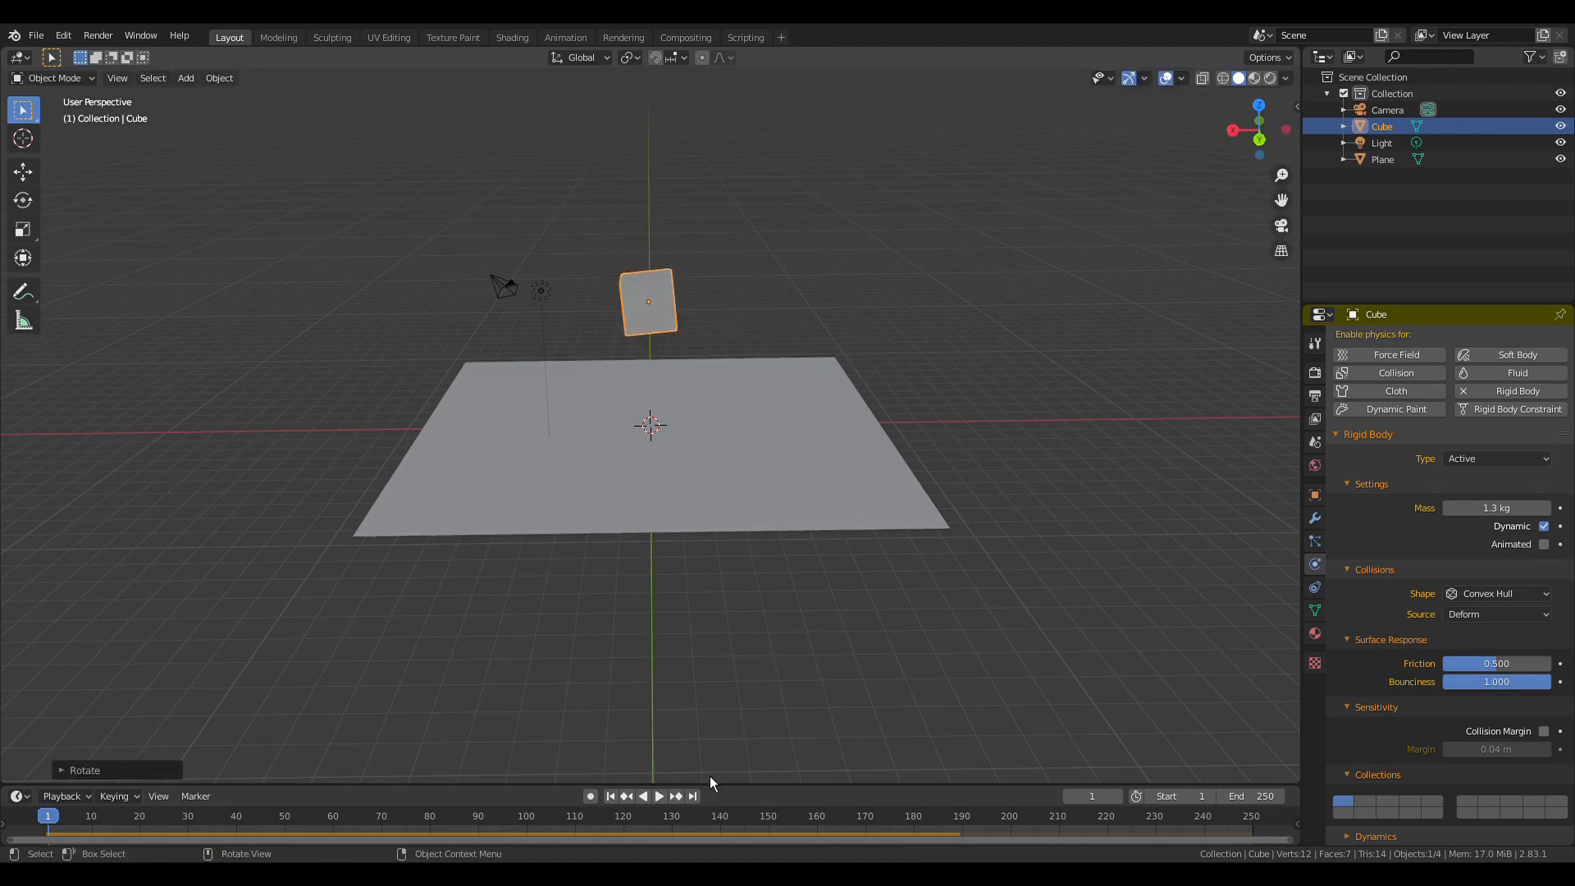
- Play the simulation with the cube's new rotation and stop it after the first bounce
{"action": "left_click", "coordinate": [659, 796]}
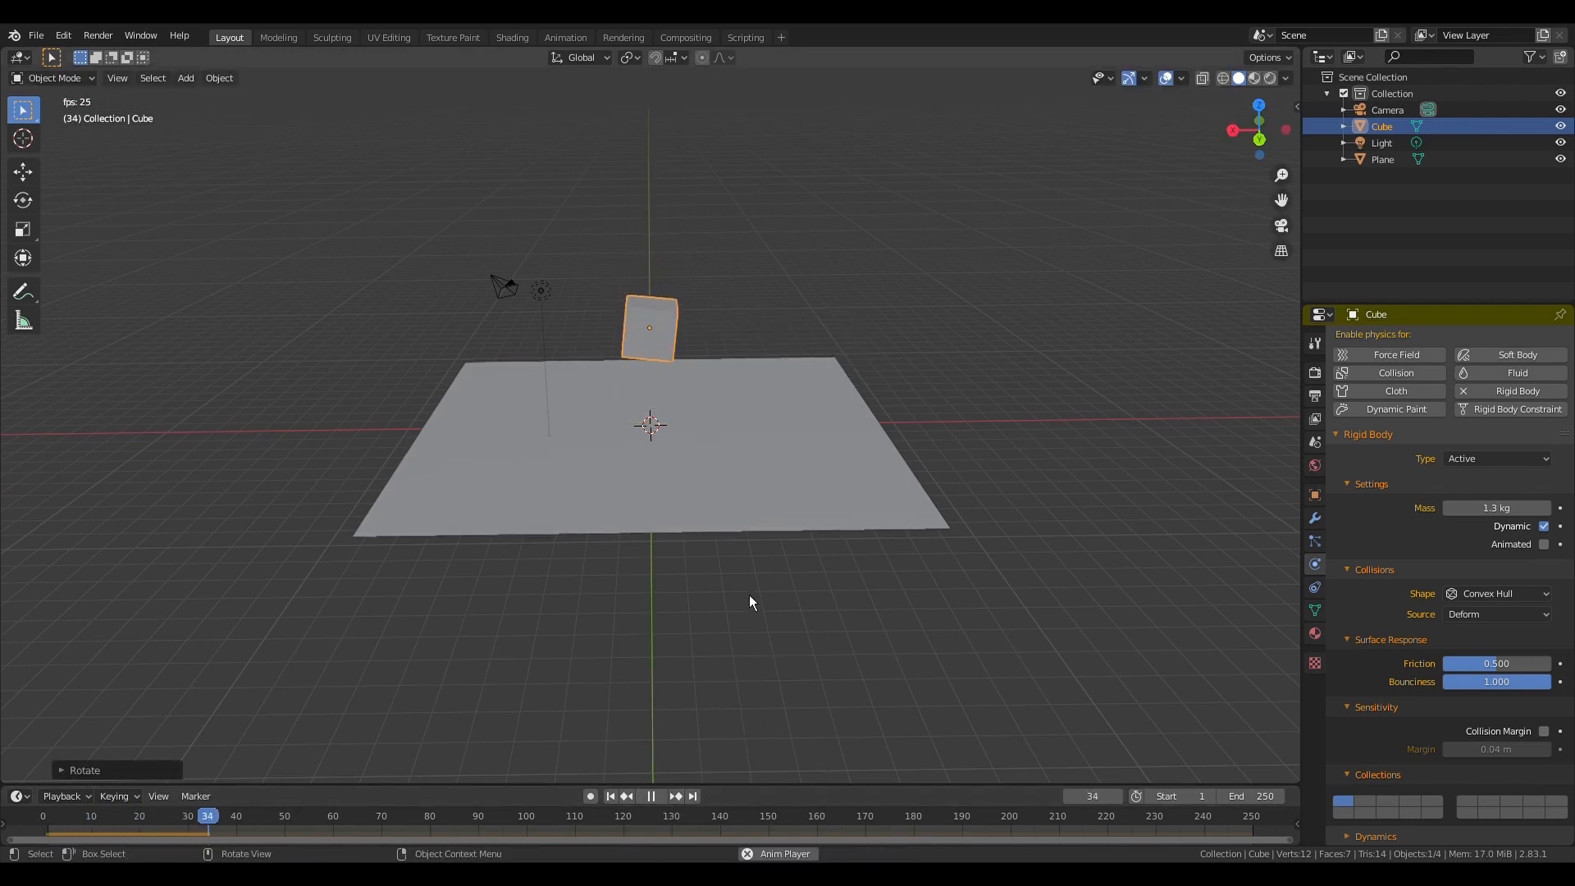
{"action": "left_click", "coordinate": [651, 796]}
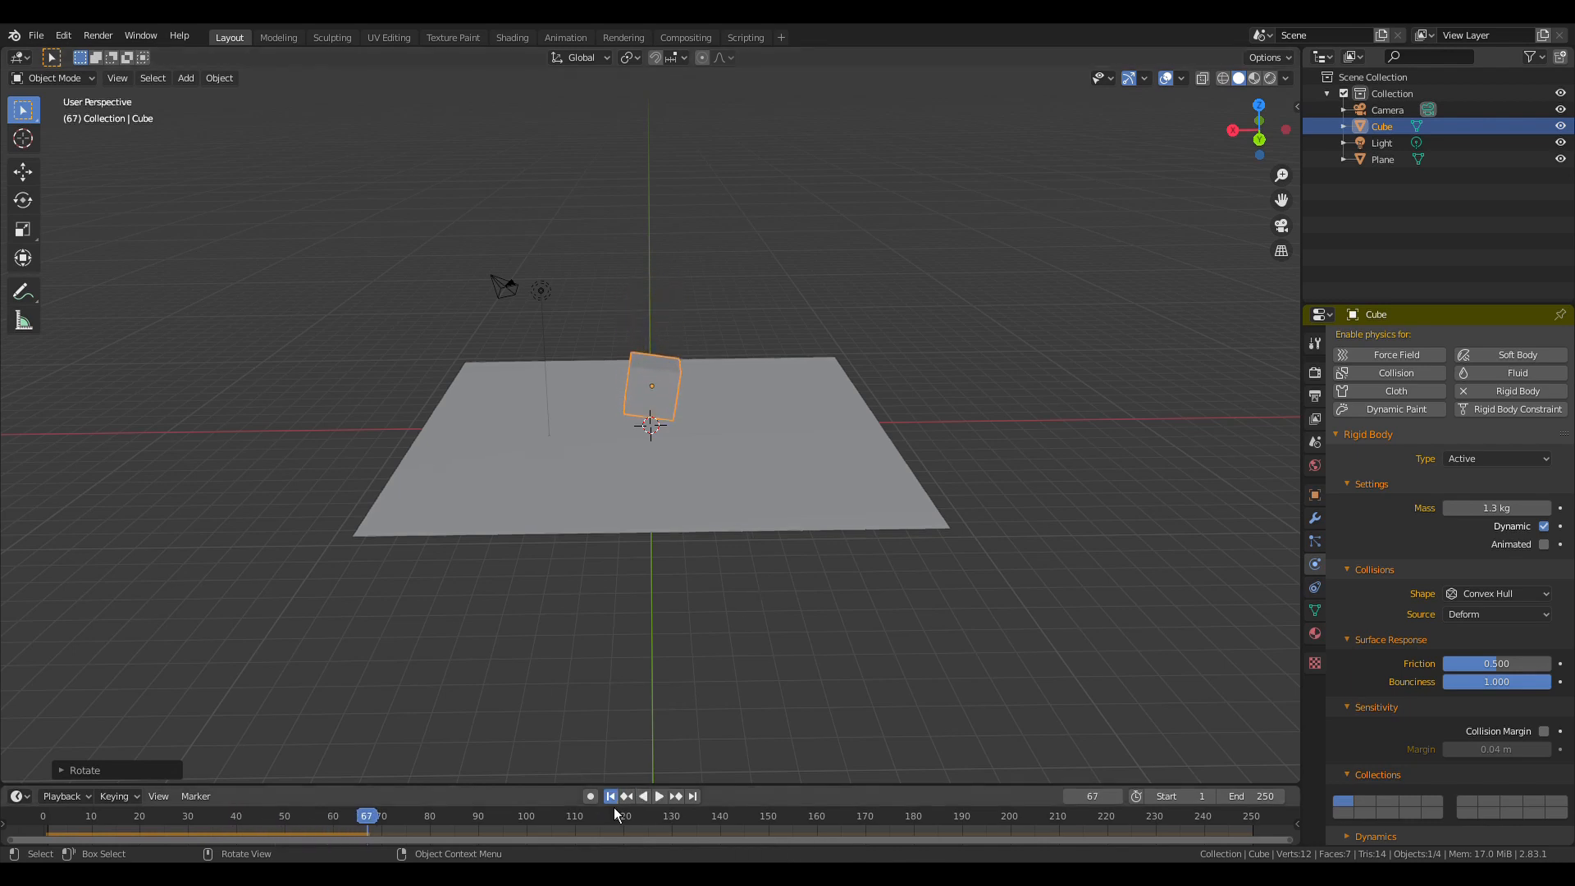
- Return to the first frame of the timeline and add a second cube mesh at the centre of the plane
{"action": "left_click", "coordinate": [613, 806]}
{"action": "scroll", "coordinate": [713, 447], "scroll_direction": "up", "scroll_amount": 4}
{"action": "scroll", "coordinate": [740, 402], "scroll_direction": "up", "scroll_amount": 2}
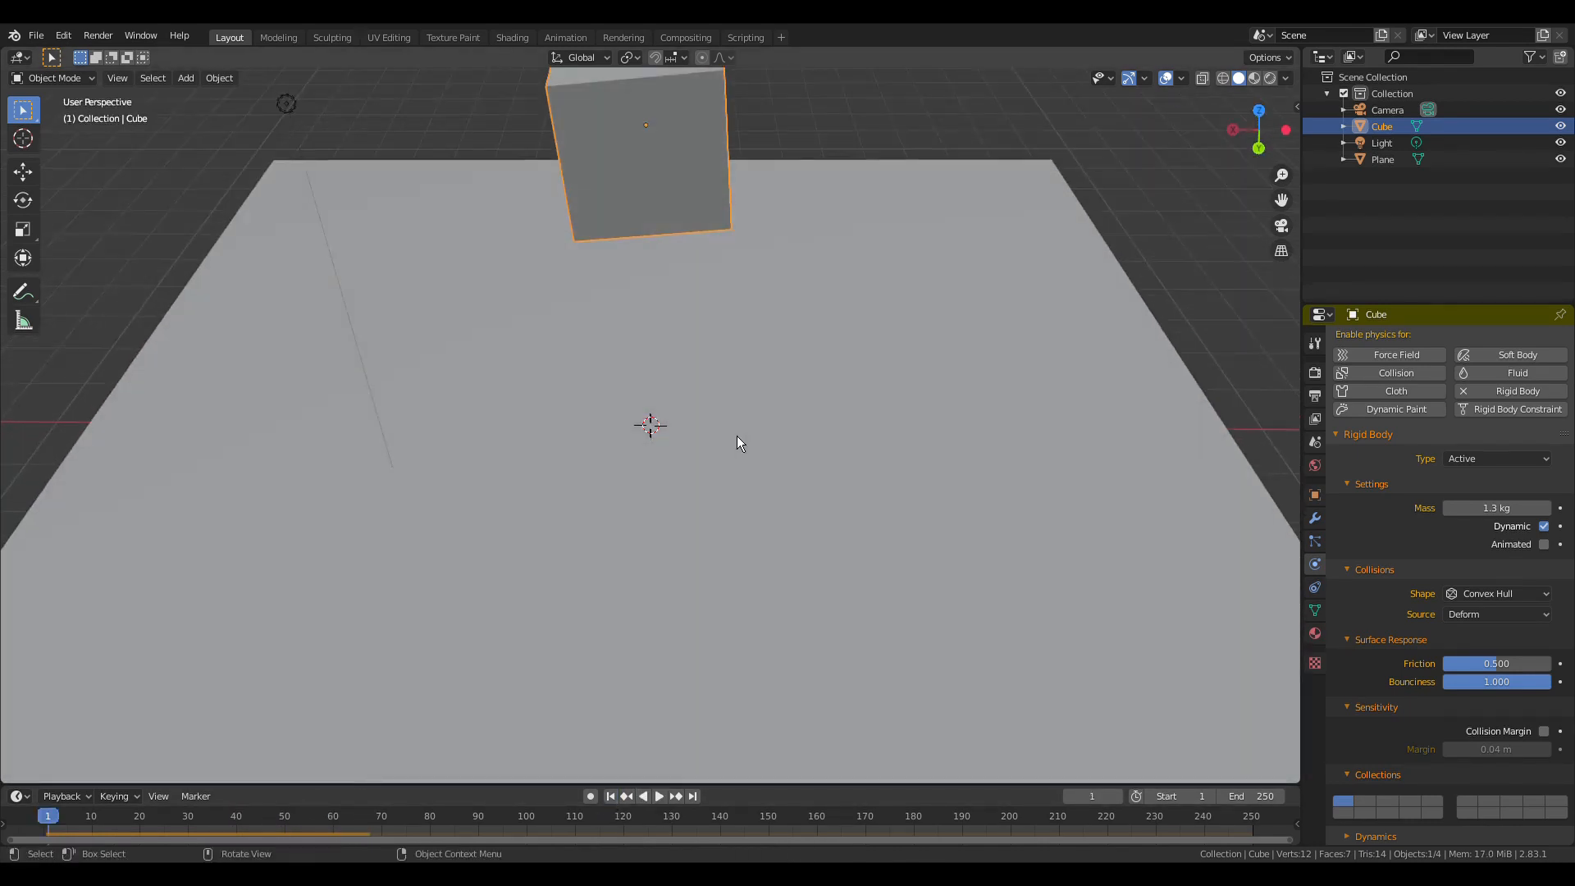
{"action": "scroll", "coordinate": [737, 437], "scroll_direction": "up", "scroll_amount": 2}
{"action": "scroll", "coordinate": [736, 437], "scroll_direction": "down", "scroll_amount": 8}
{"action": "key", "text": "shift+a"}
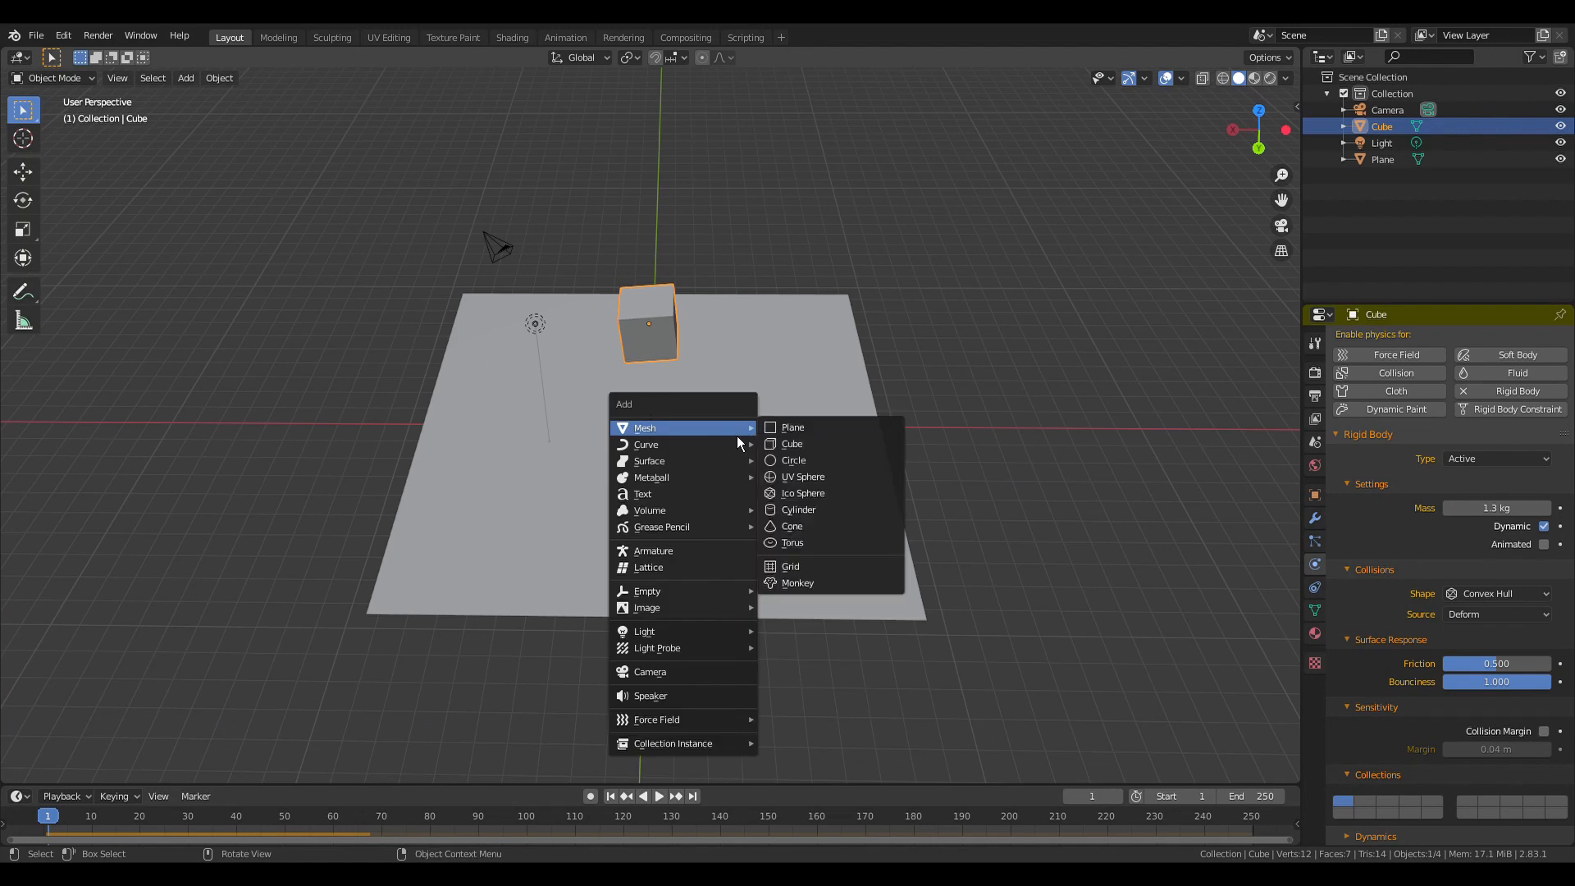
{"action": "left_click", "coordinate": [797, 449]}
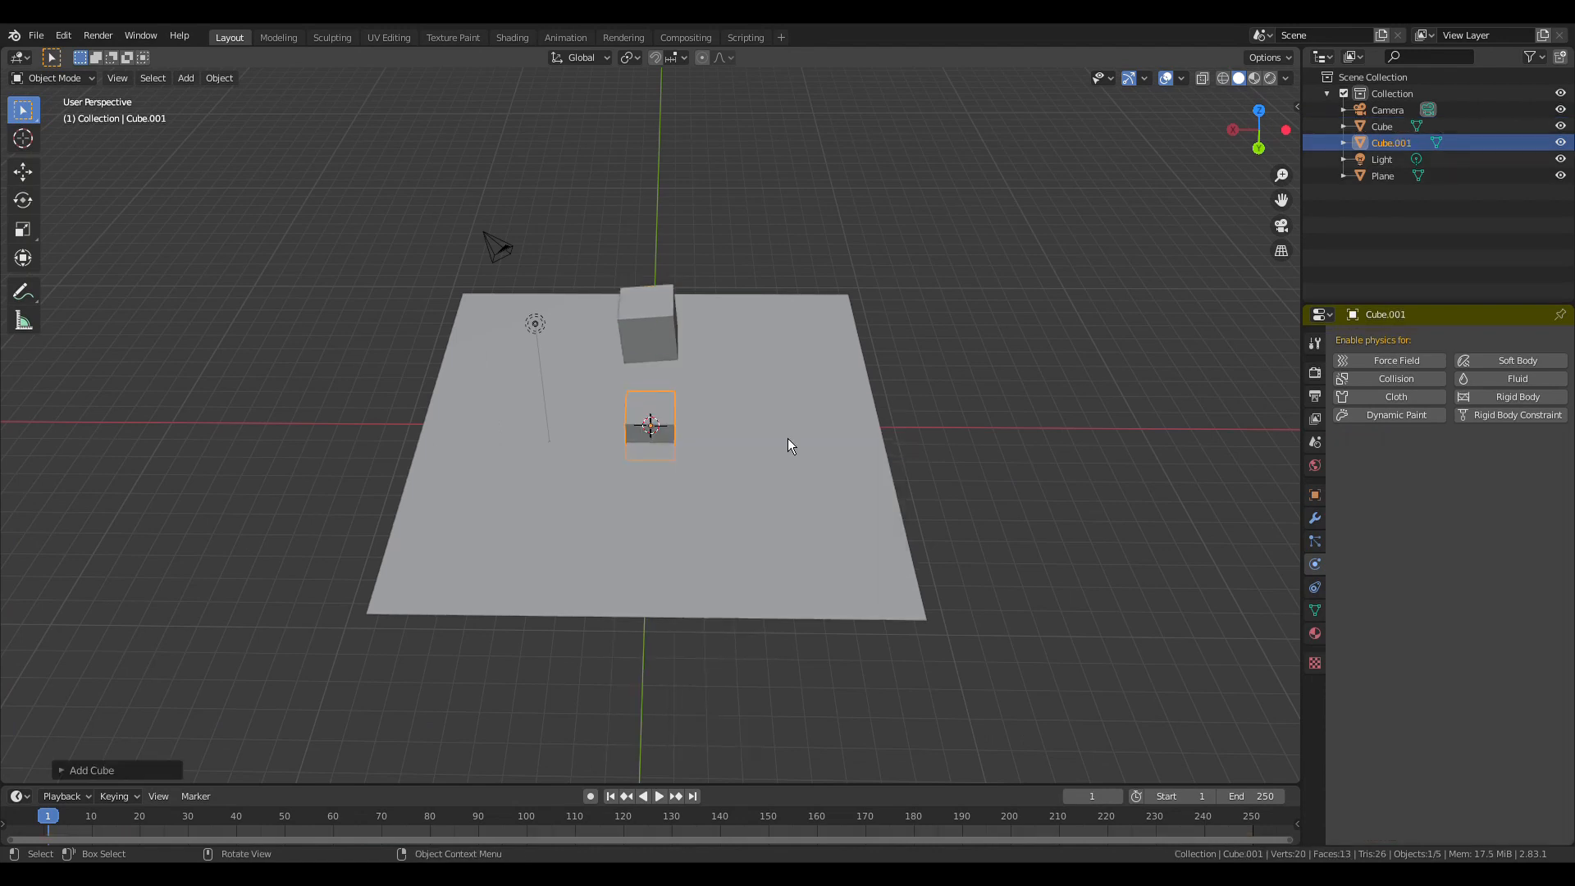
- Raise the new cube above the first one and offset it about 1.7 m in the negative X direction
{"action": "key", "text": "g"}
{"action": "key", "text": "z"}
{"action": "left_click", "coordinate": [802, 244]}
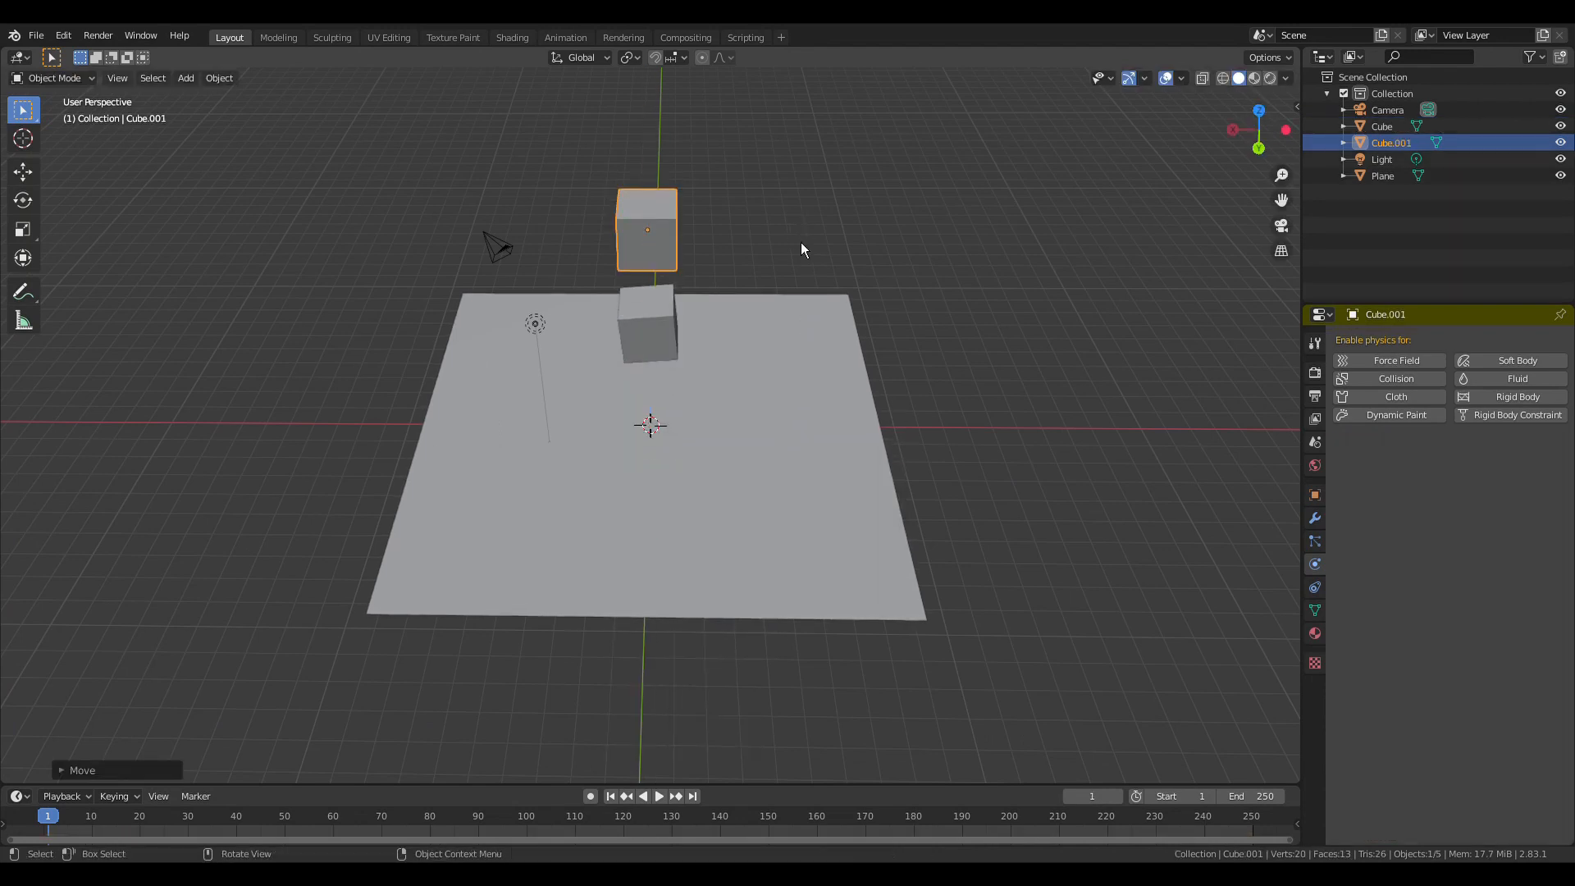
{"action": "key", "text": "g"}
{"action": "key", "text": "z"}
{"action": "left_click", "coordinate": [829, 278]}
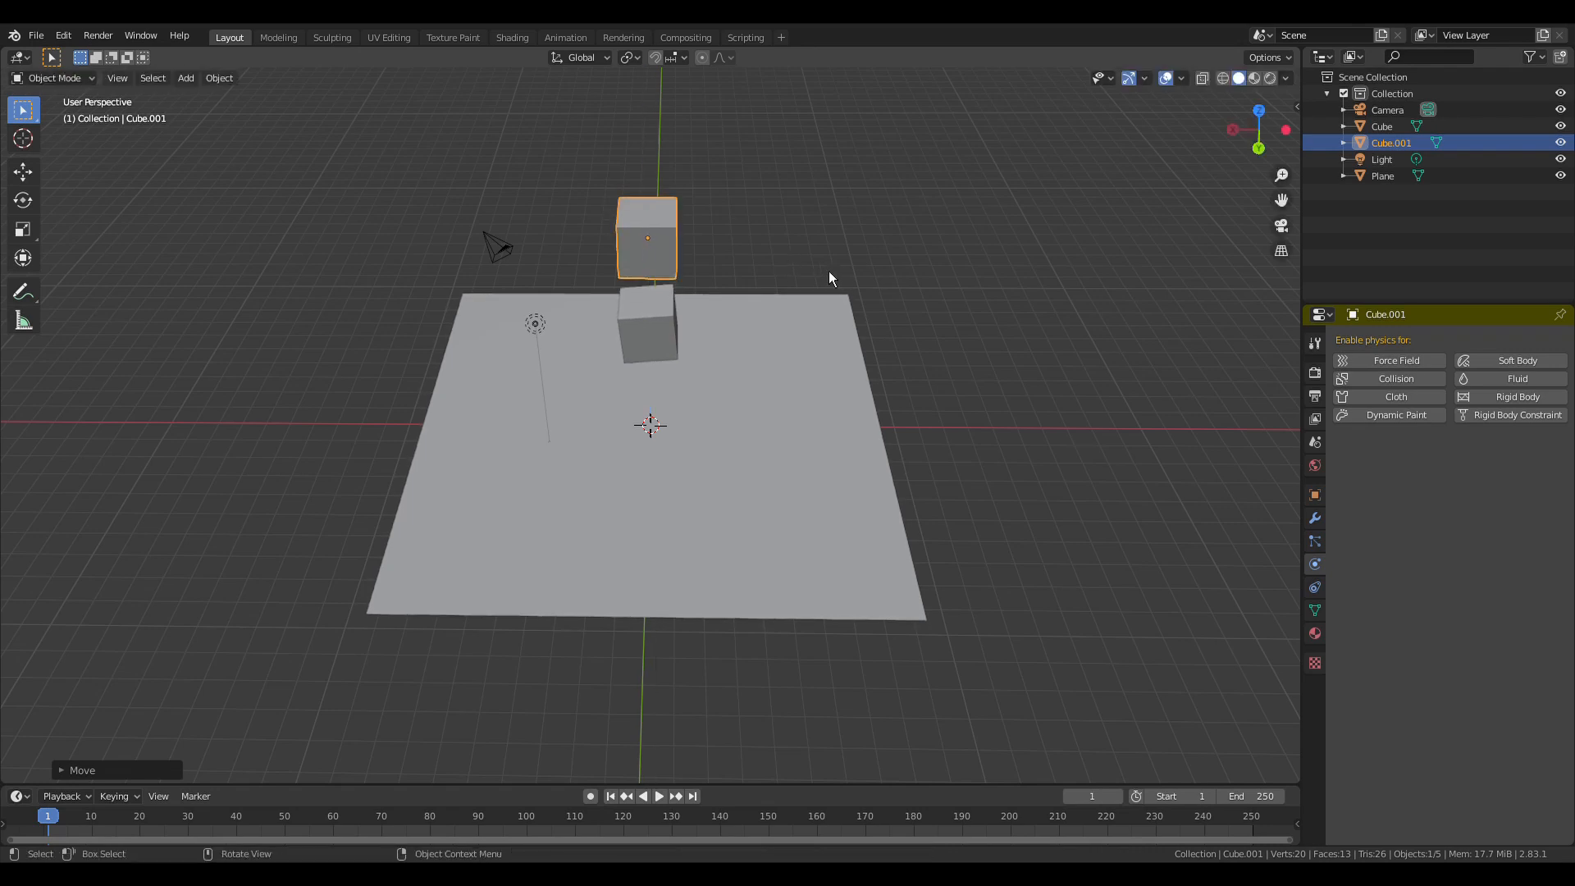
{"action": "key", "text": "g"}
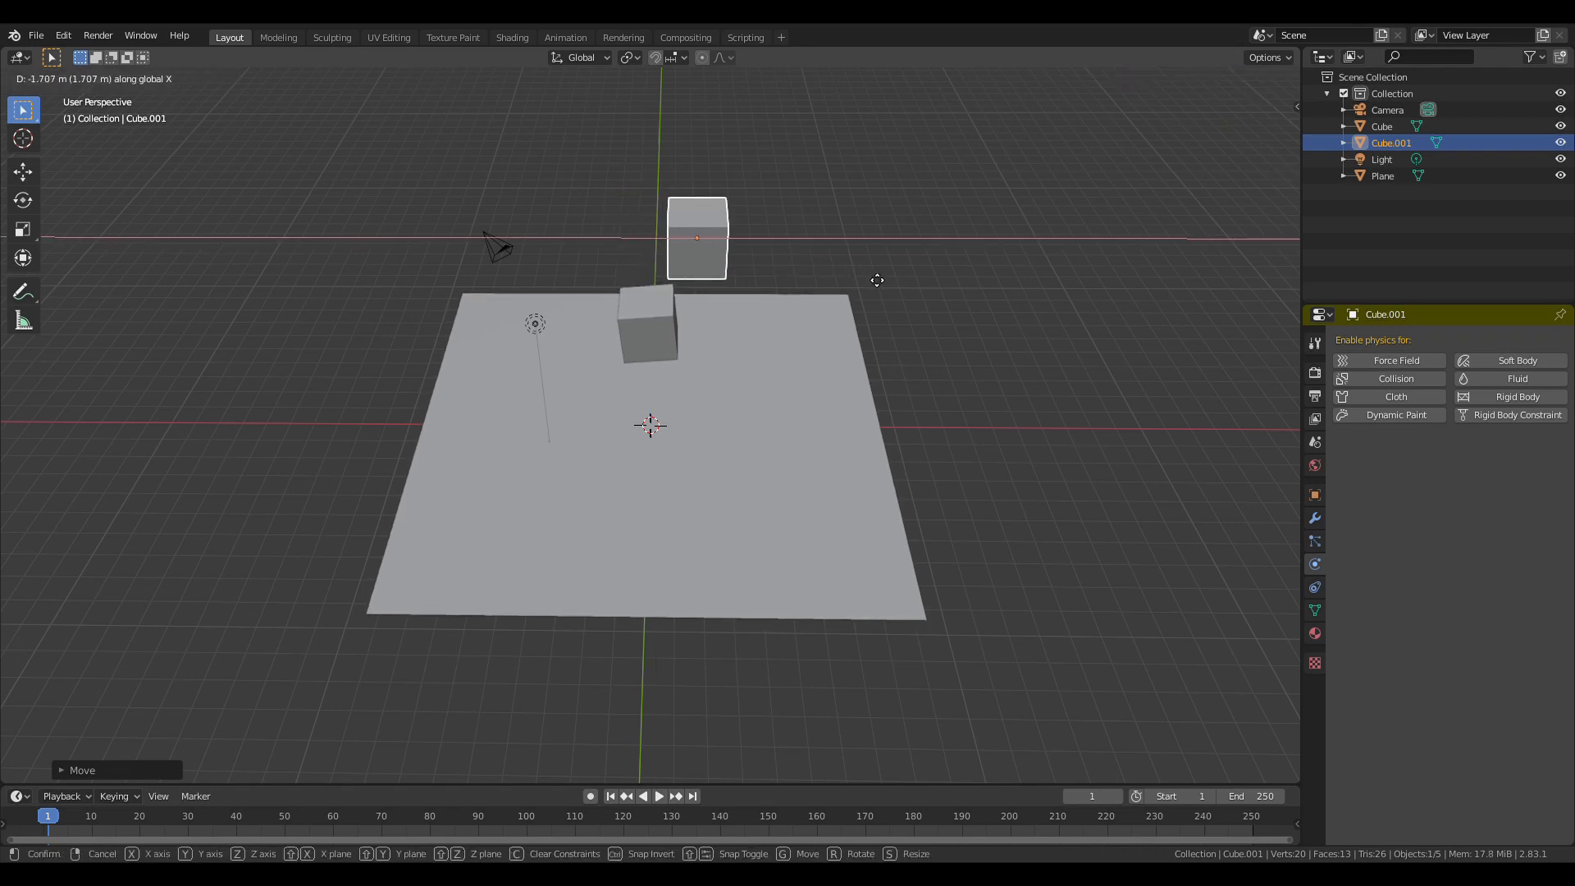
{"action": "left_click", "coordinate": [876, 283]}
- Make the second cube an active rigid body with a mass of 7 kg
{"action": "left_click", "coordinate": [1500, 399]}
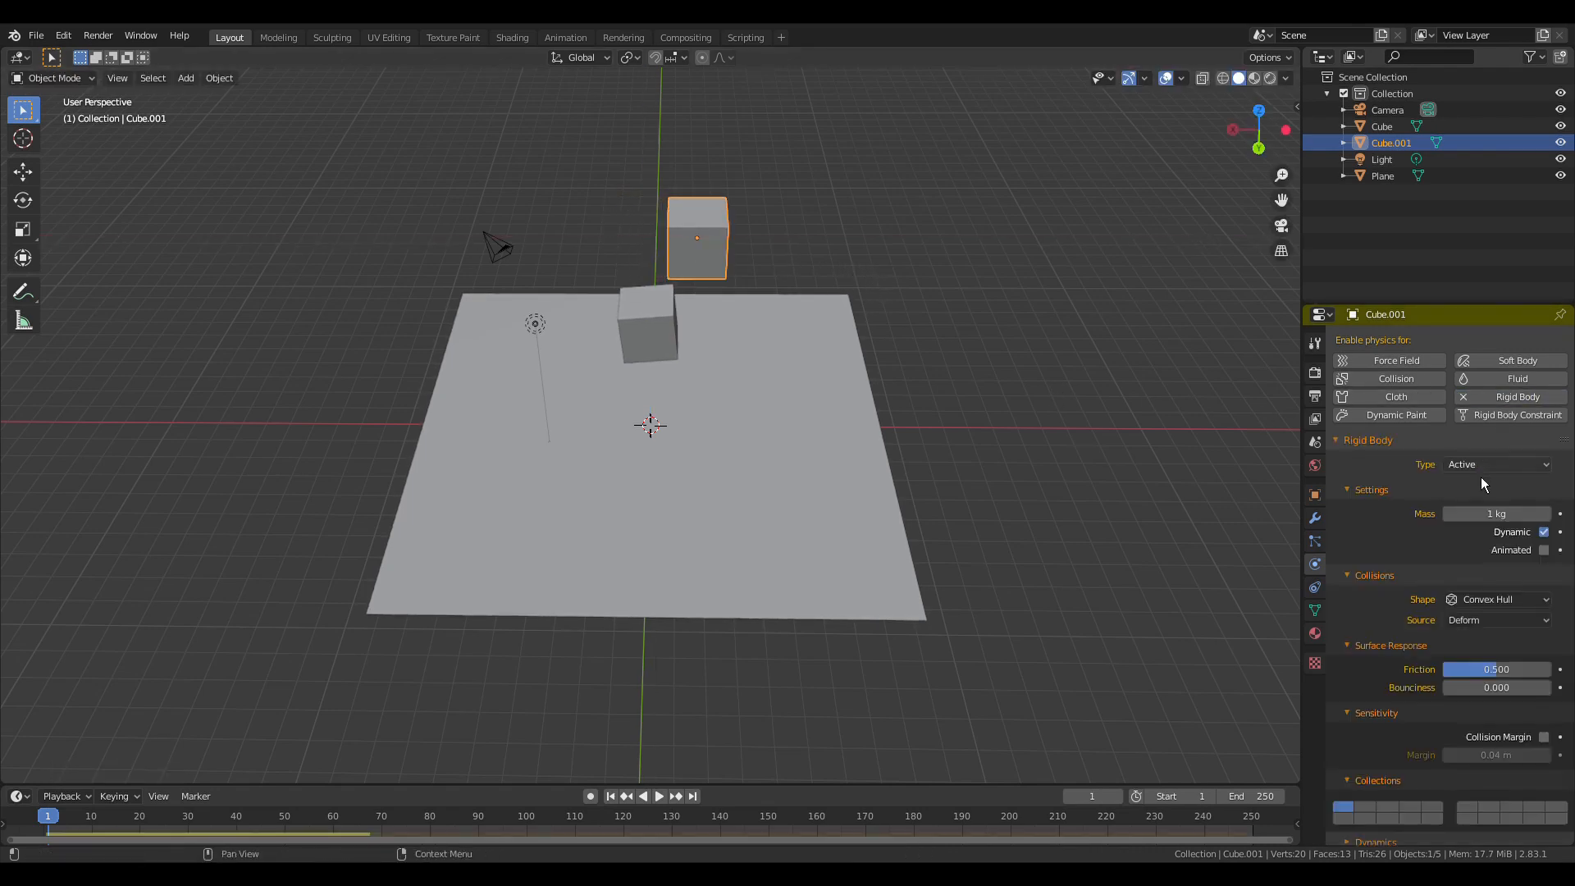
{"action": "left_click_drag", "start_coordinate": [1483, 514], "coordinate": [1535, 513]}
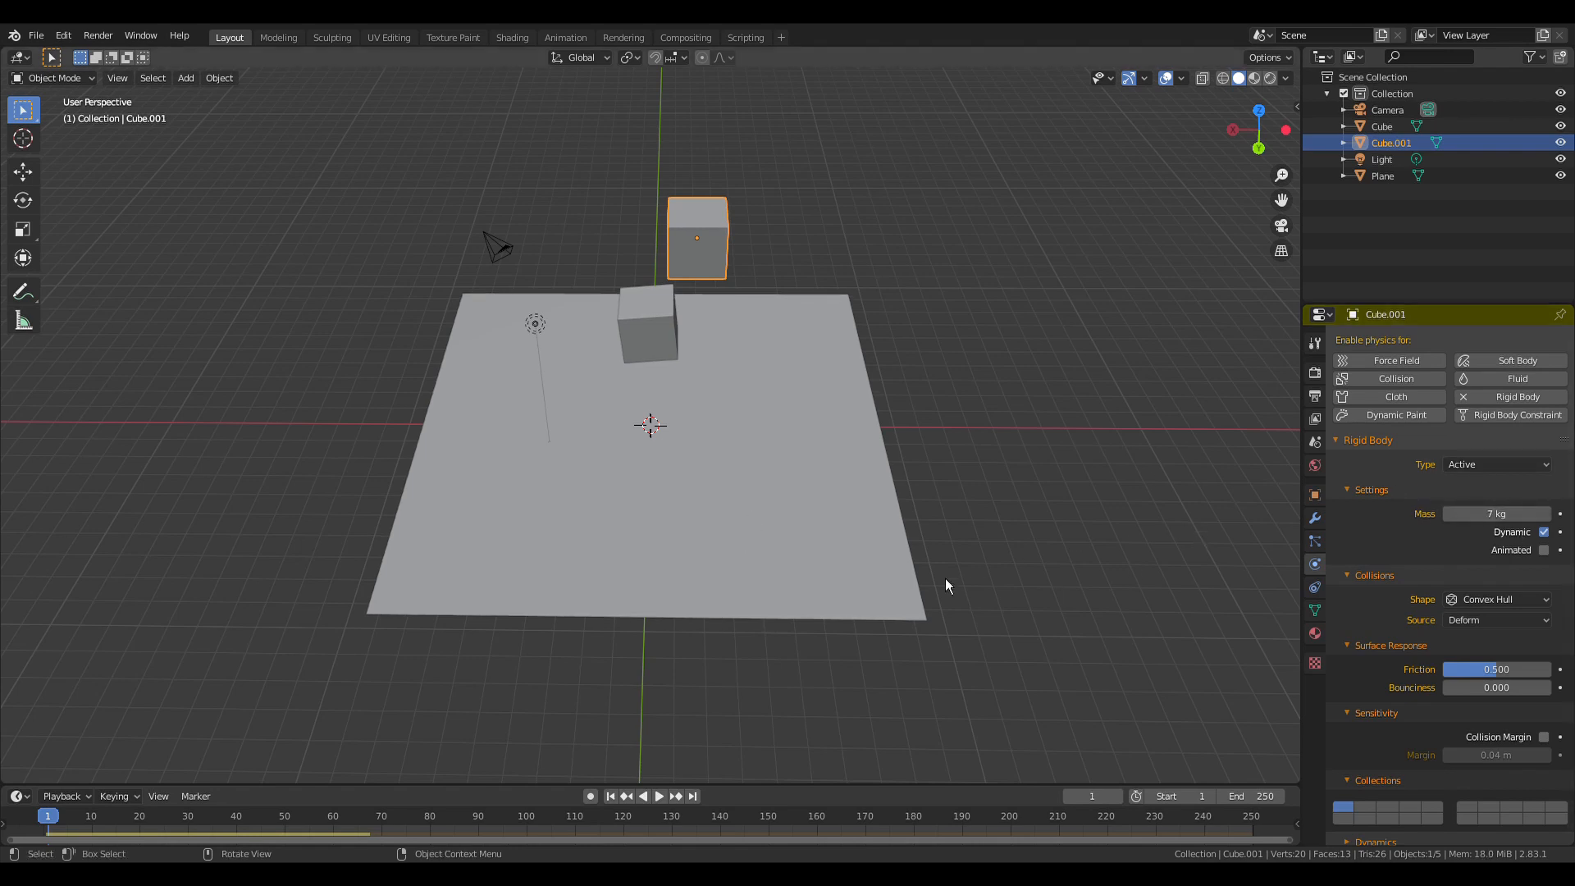
- Play the simulation to watch the two cubes collide from several angles, stop it, and return to the first frame
{"action": "left_click", "coordinate": [660, 797]}
{"action": "scroll", "coordinate": [702, 510], "scroll_direction": "up", "scroll_amount": 6}
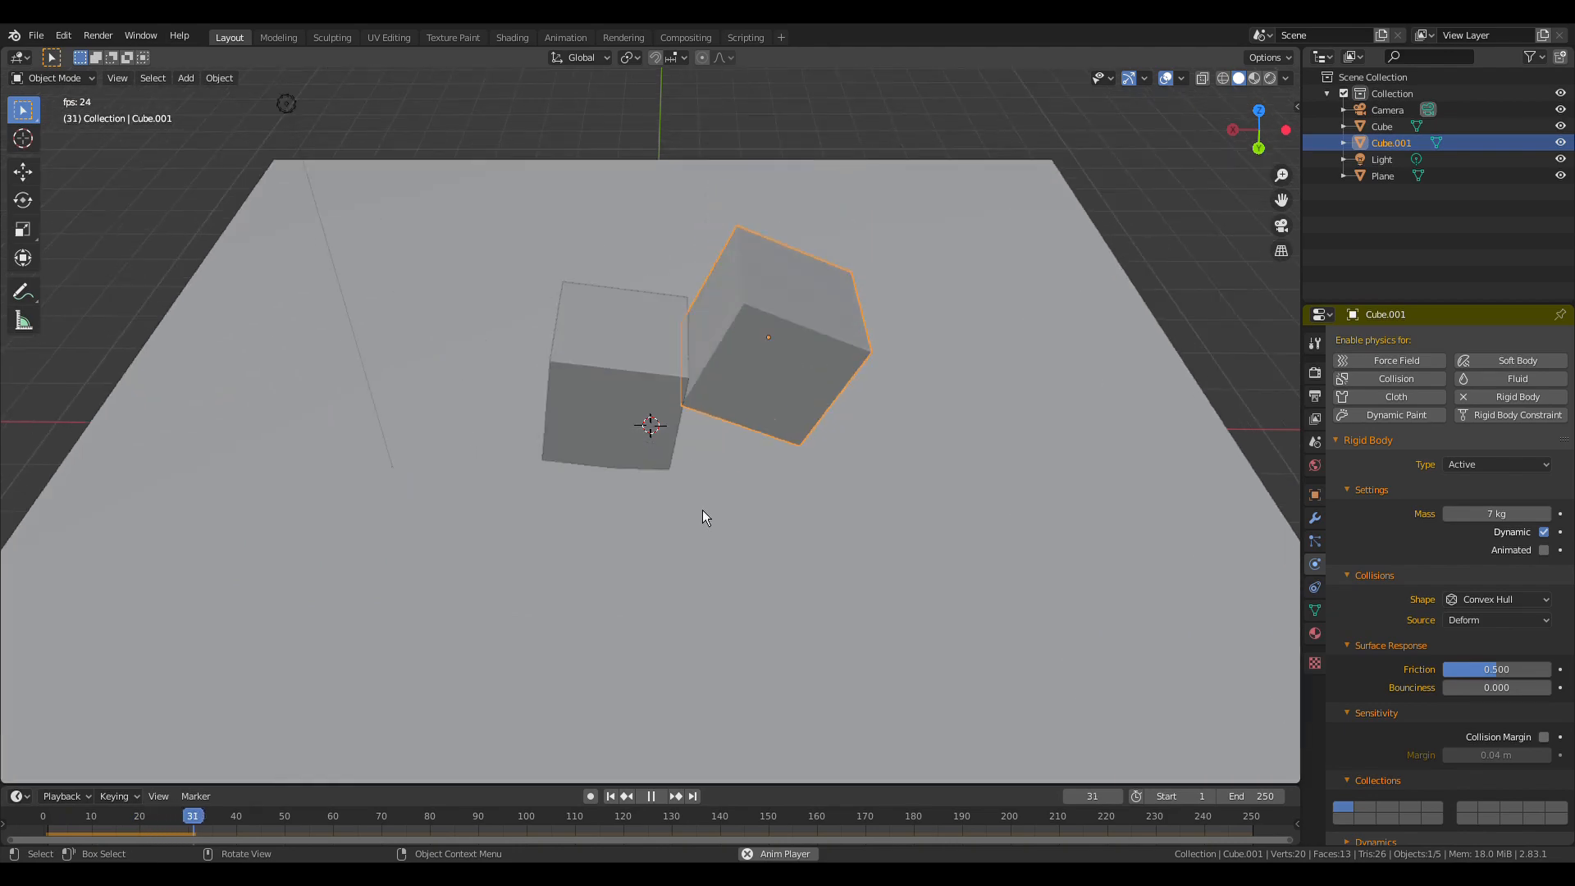
{"action": "middle_click_drag", "start_coordinate": [702, 510], "coordinate": [1191, 509]}
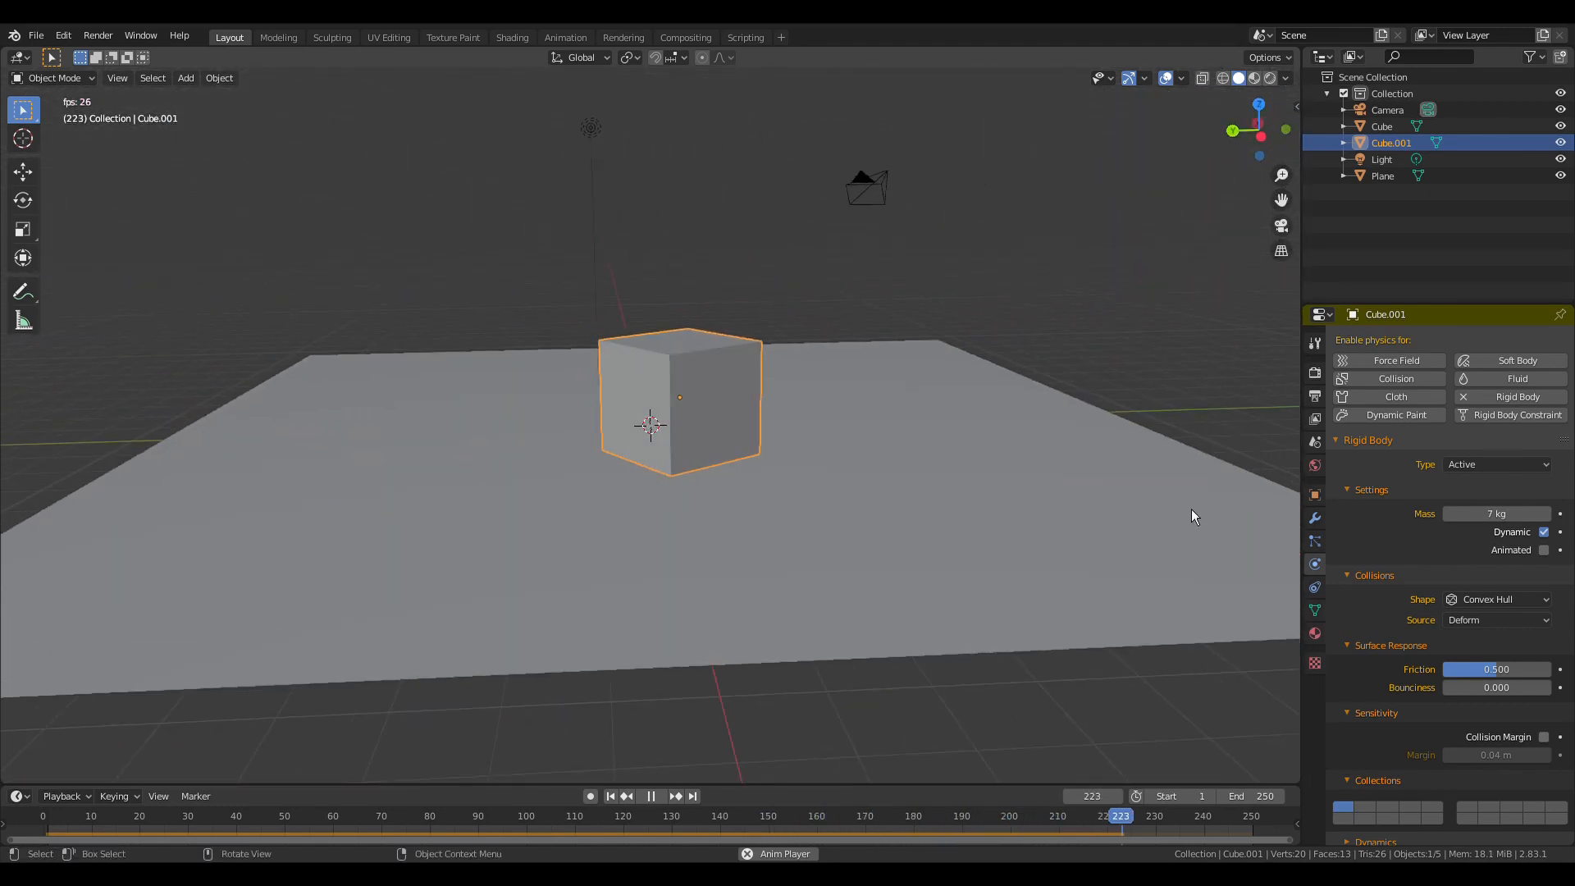
{"action": "scroll", "coordinate": [623, 730], "scroll_direction": "down", "scroll_amount": 5}
{"action": "scroll", "coordinate": [627, 730], "scroll_direction": "up", "scroll_amount": 3}
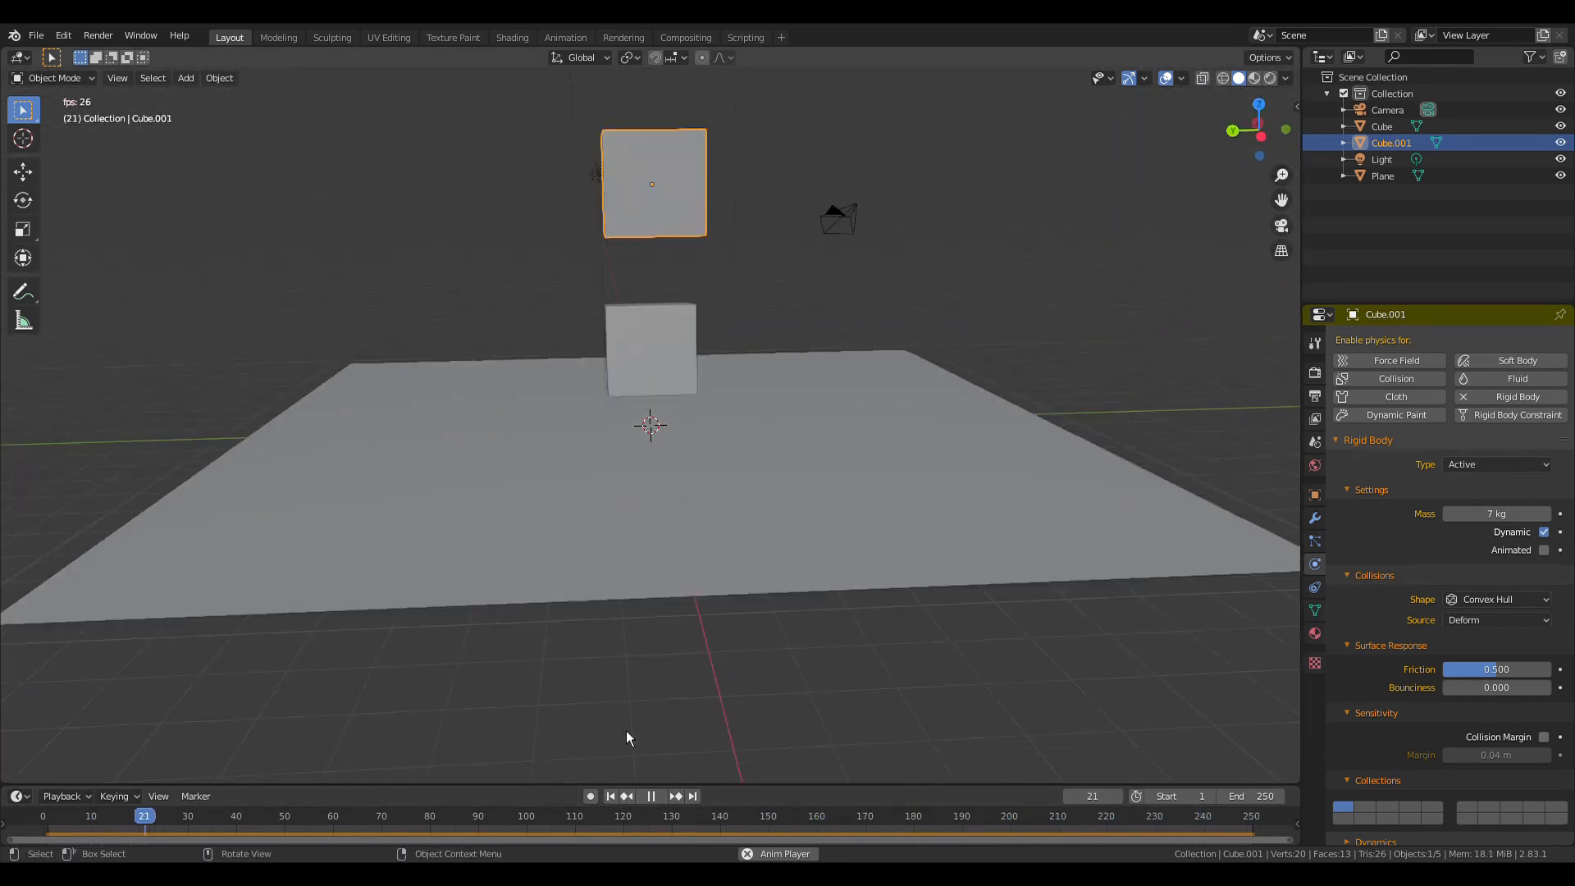
{"action": "scroll", "coordinate": [627, 730], "scroll_direction": "down", "scroll_amount": 5}
{"action": "left_click", "coordinate": [651, 796]}
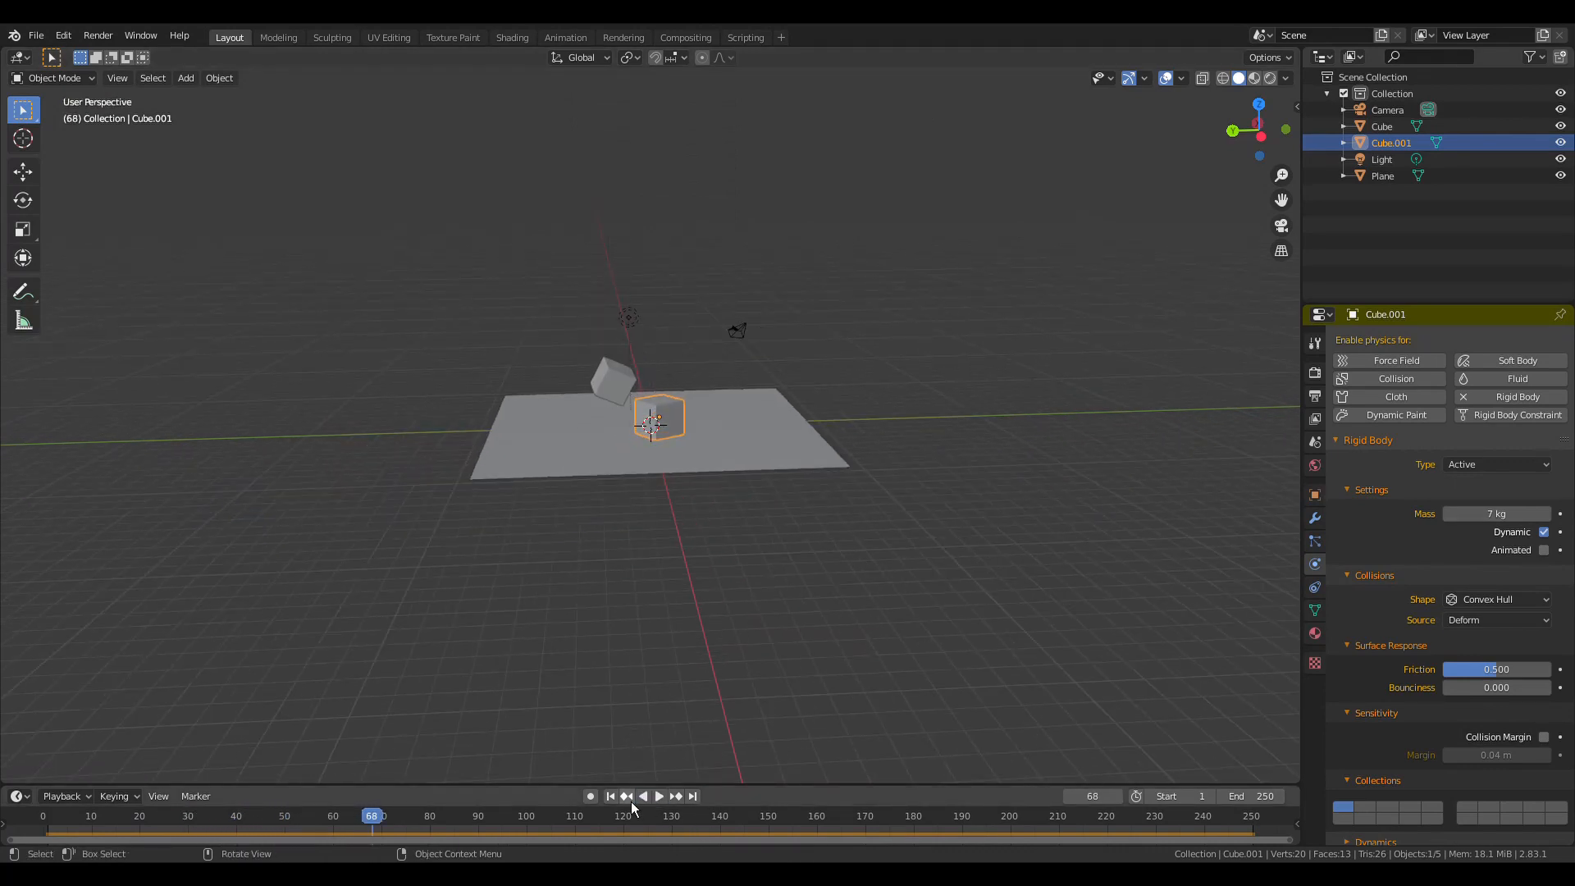
{"action": "left_click", "coordinate": [612, 797]}
- Set the second cube's rigid body bounciness to 1
{"action": "scroll", "coordinate": [628, 521], "scroll_direction": "up", "scroll_amount": 4}
{"action": "middle_click_drag", "start_coordinate": [629, 518], "coordinate": [812, 471]}
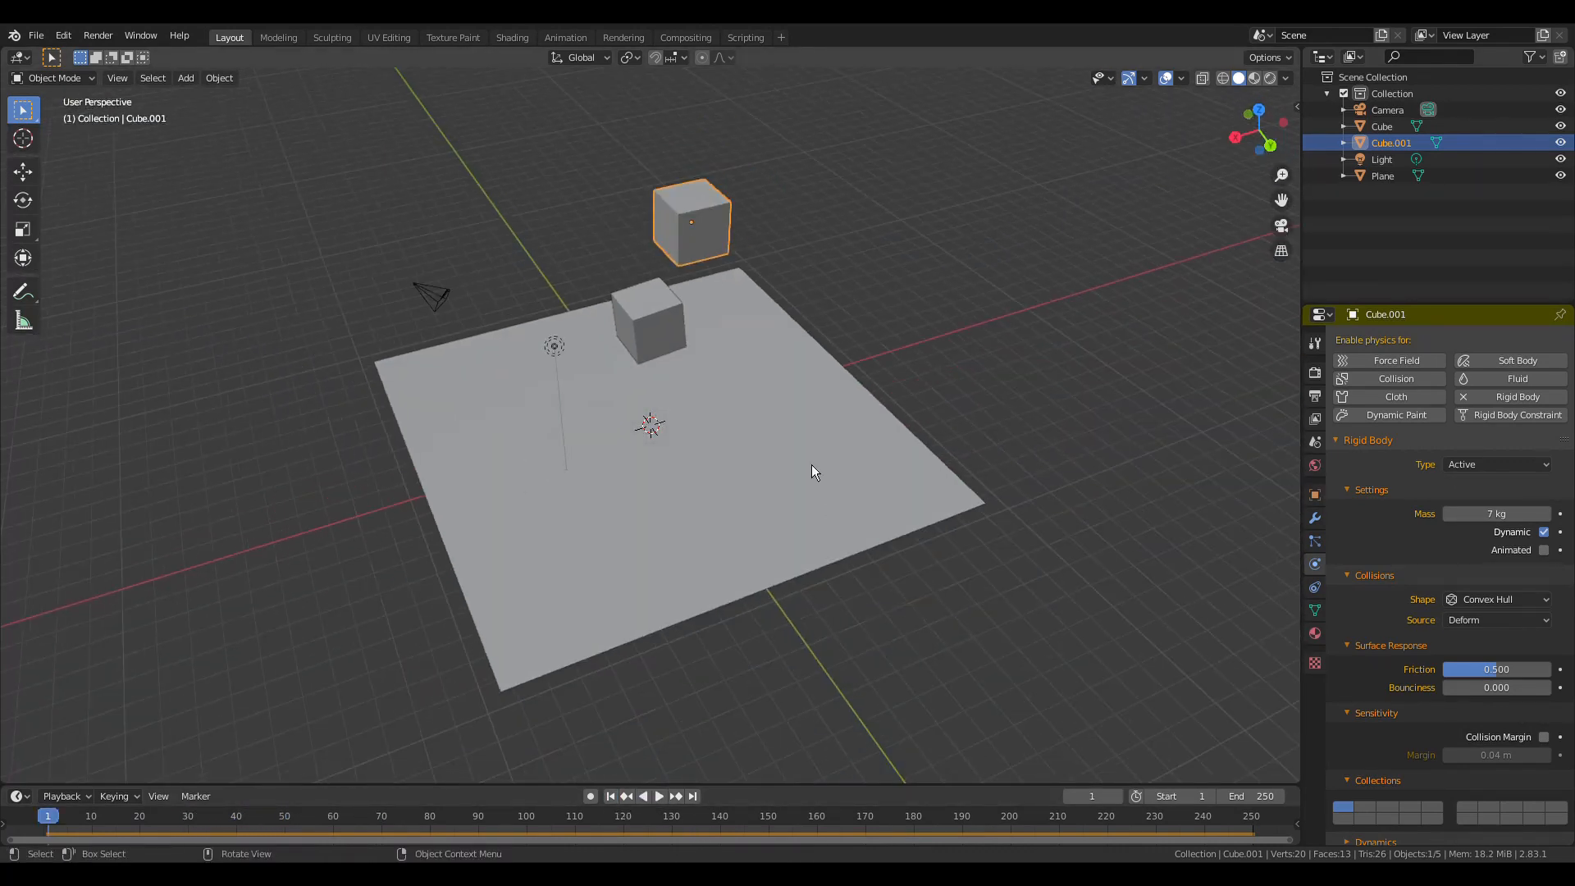
{"action": "left_click", "coordinate": [1440, 687]}
{"action": "type", "text": "1"}
{"action": "key", "text": "Return"}
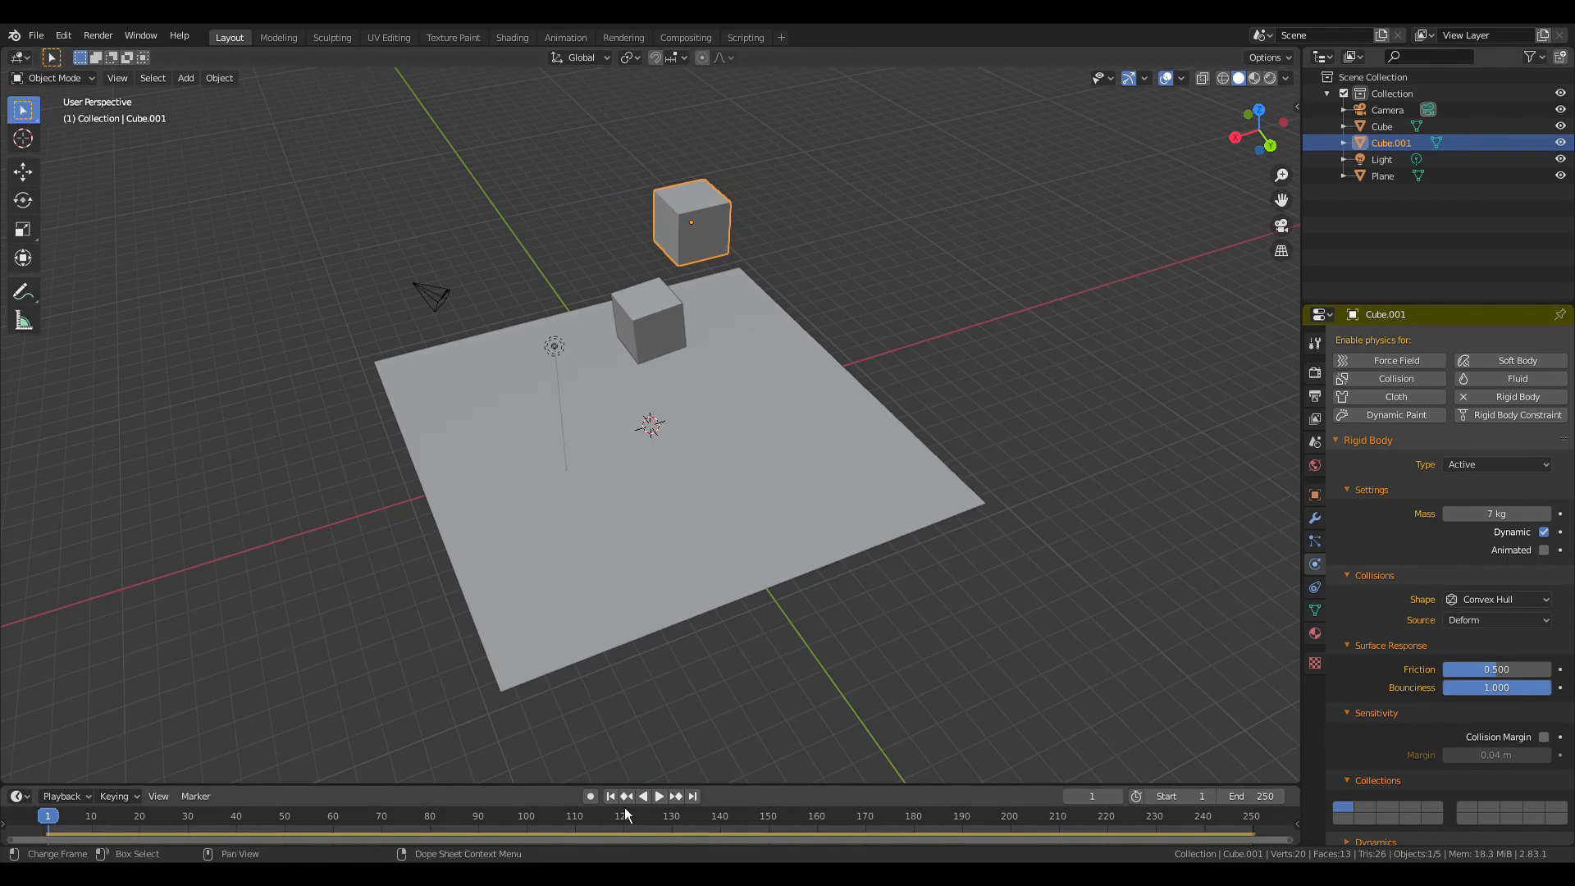
- Play the simulation with the bouncy second cube and, while it runs, scale the plane up to more than twice its size
{"action": "key", "text": "space"}
{"action": "middle_click_drag", "start_coordinate": [689, 581], "coordinate": [692, 509]}
{"action": "left_click", "coordinate": [691, 508]}
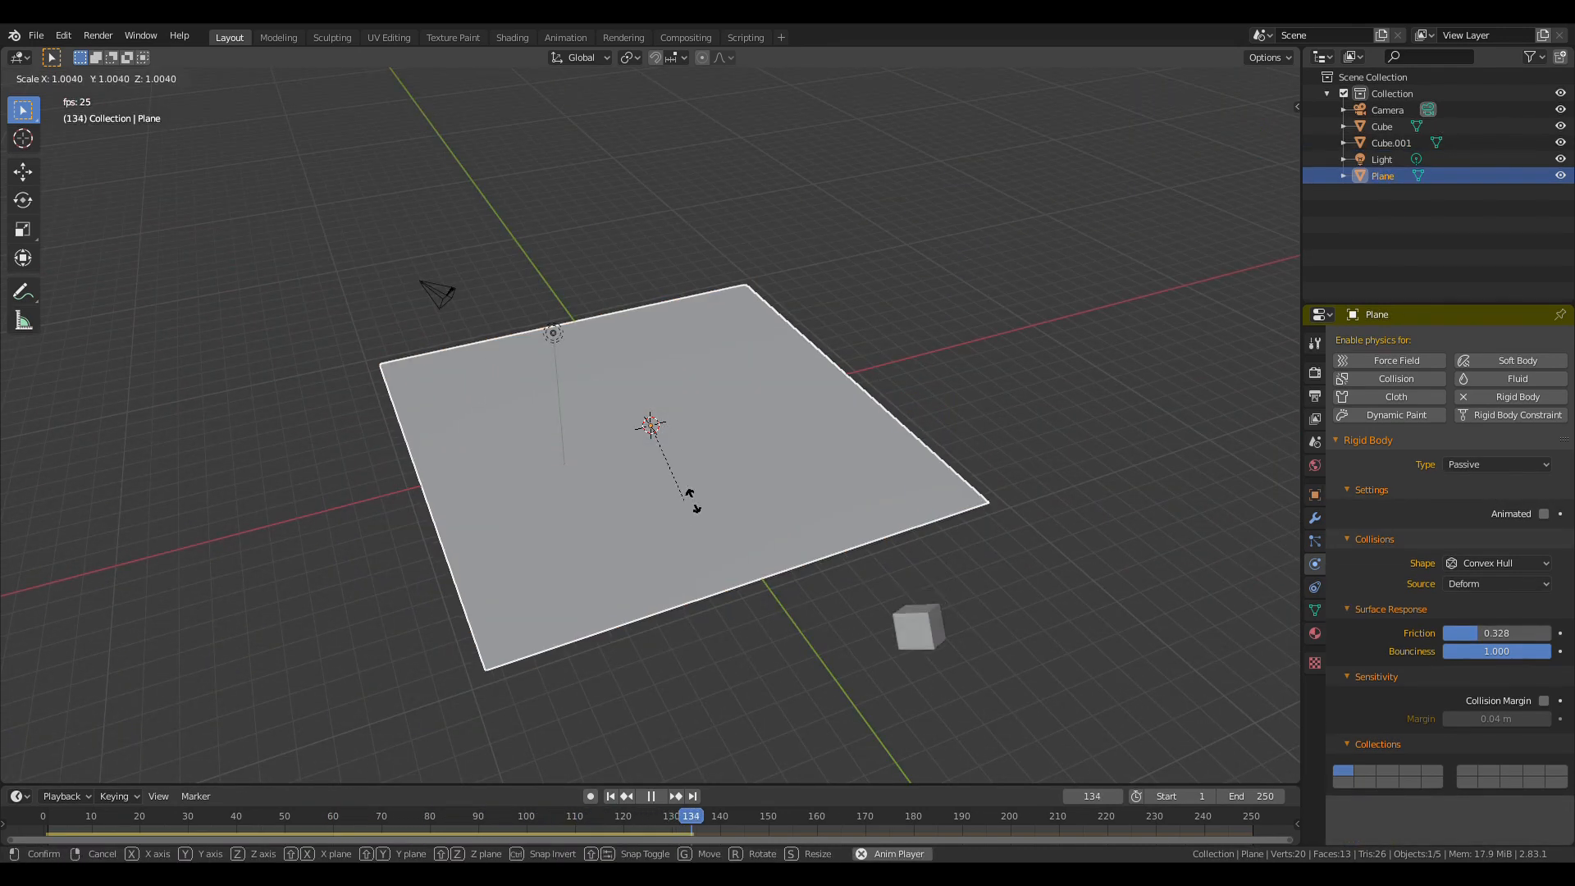
{"action": "key", "text": "s"}
{"action": "left_click", "coordinate": [859, 519]}
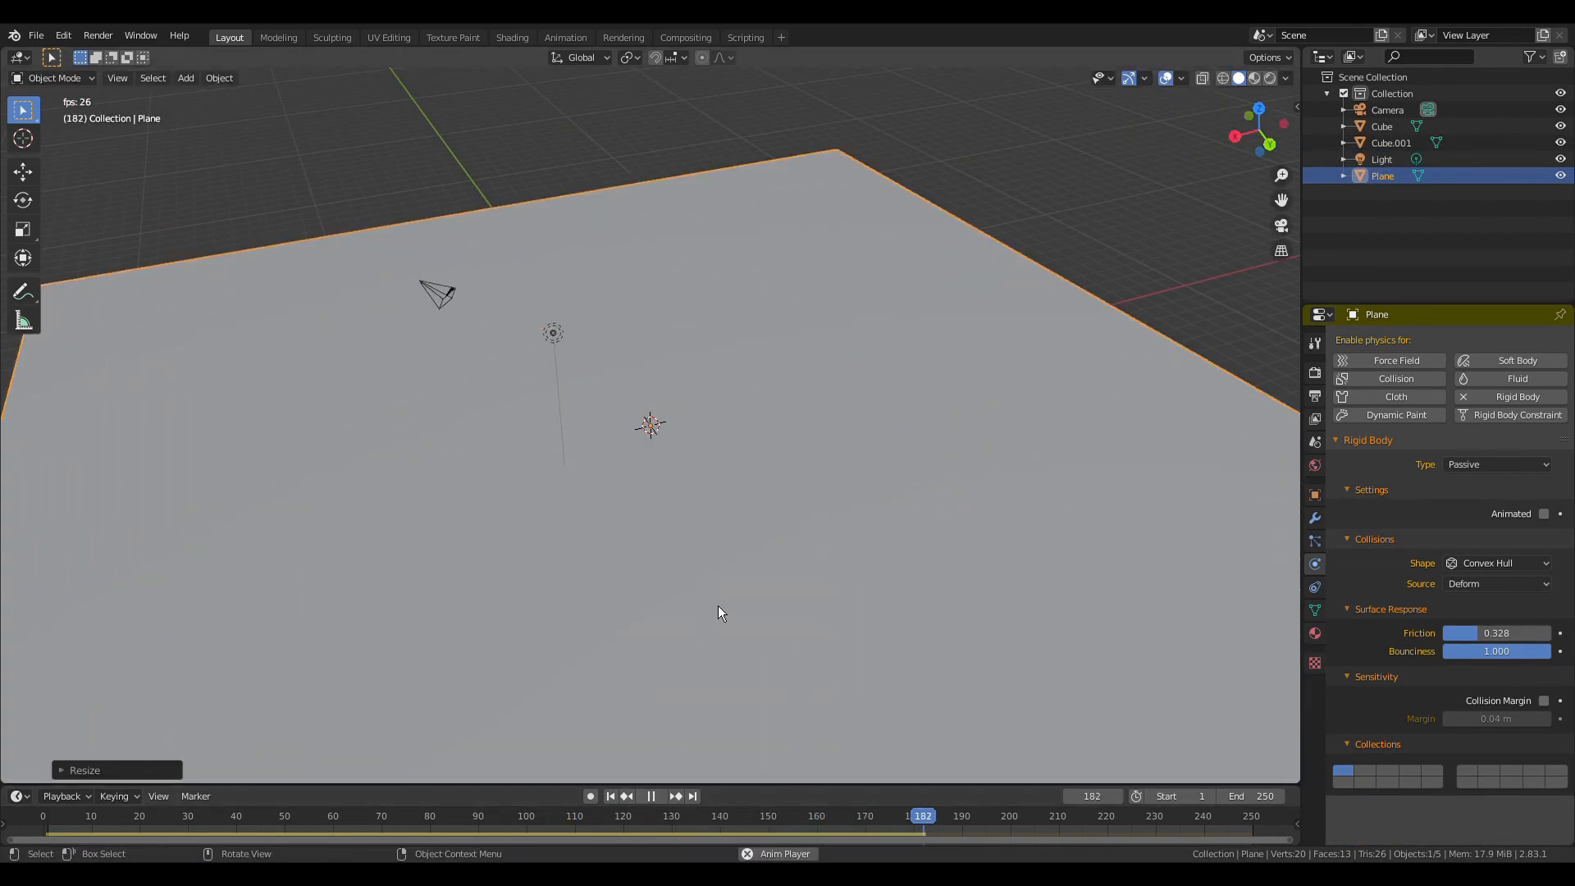